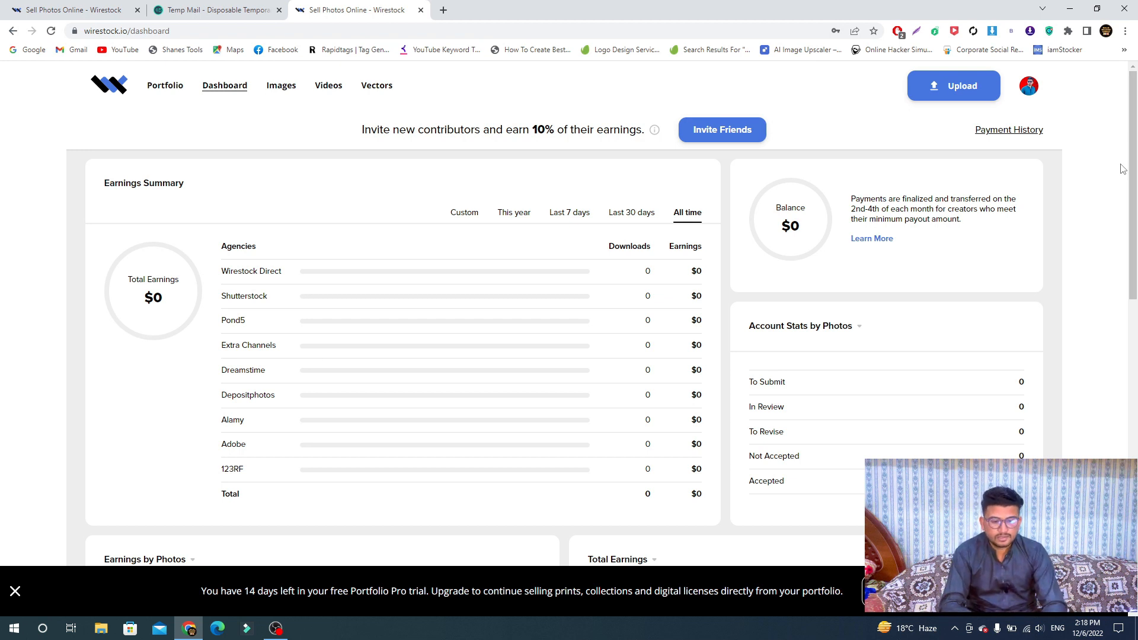
Upload the brown cow photo B1F058FE-2092-474E-AE18-D2908A5C2EDA and the black-and-white calf photo beside it from the Downloads folder
scroll(1136, 148, "down", 3)
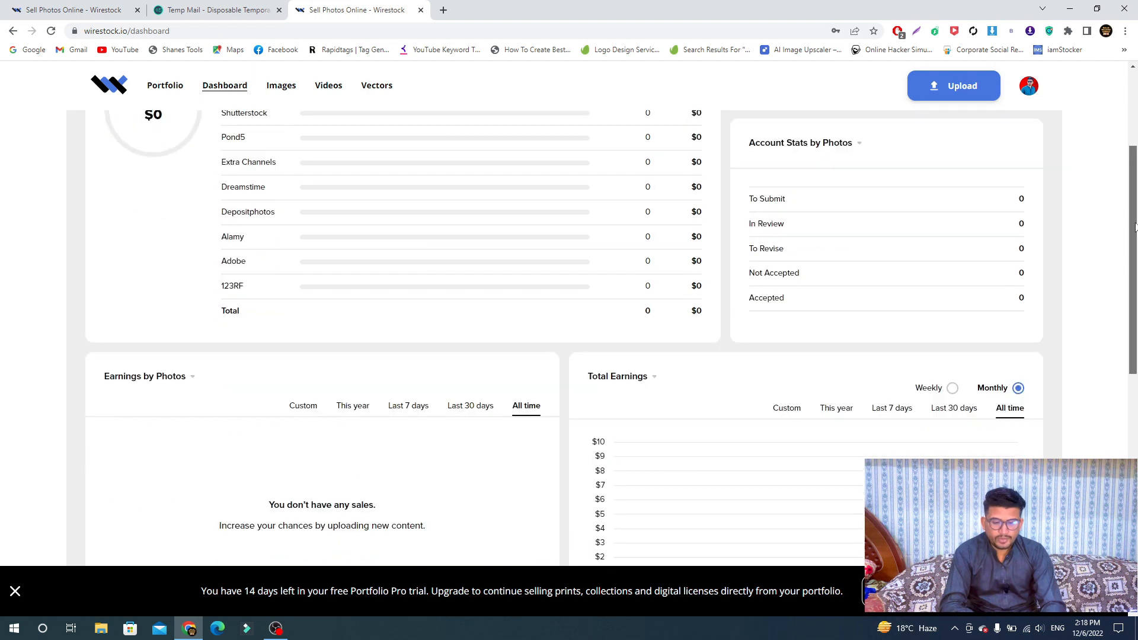
scroll(1136, 148, "up", 3)
left_click(967, 87)
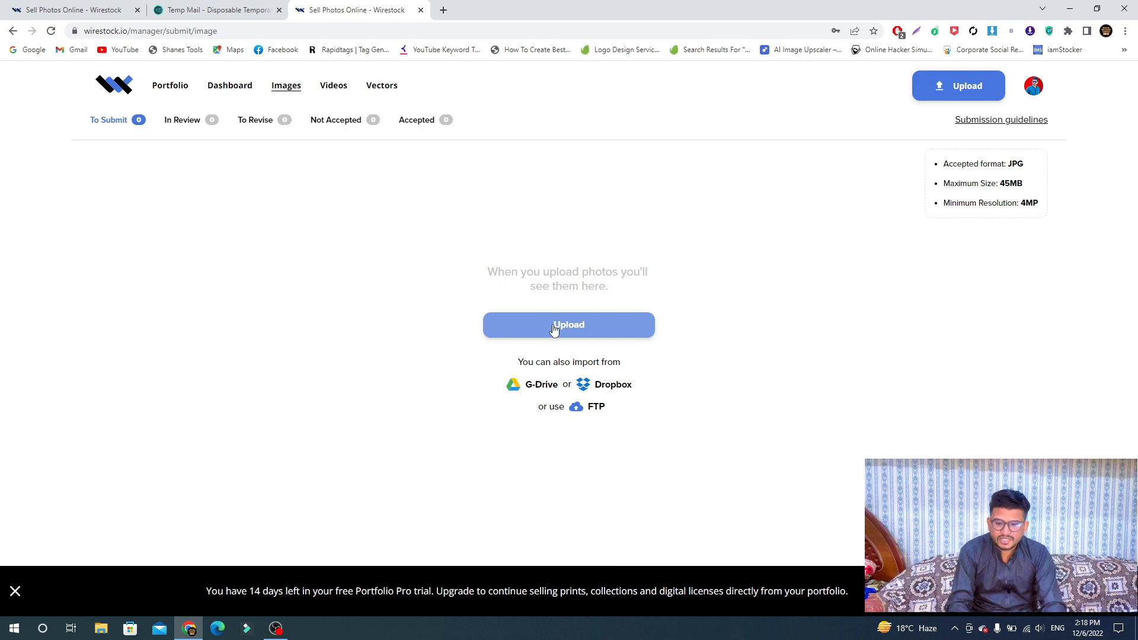
left_click(573, 331)
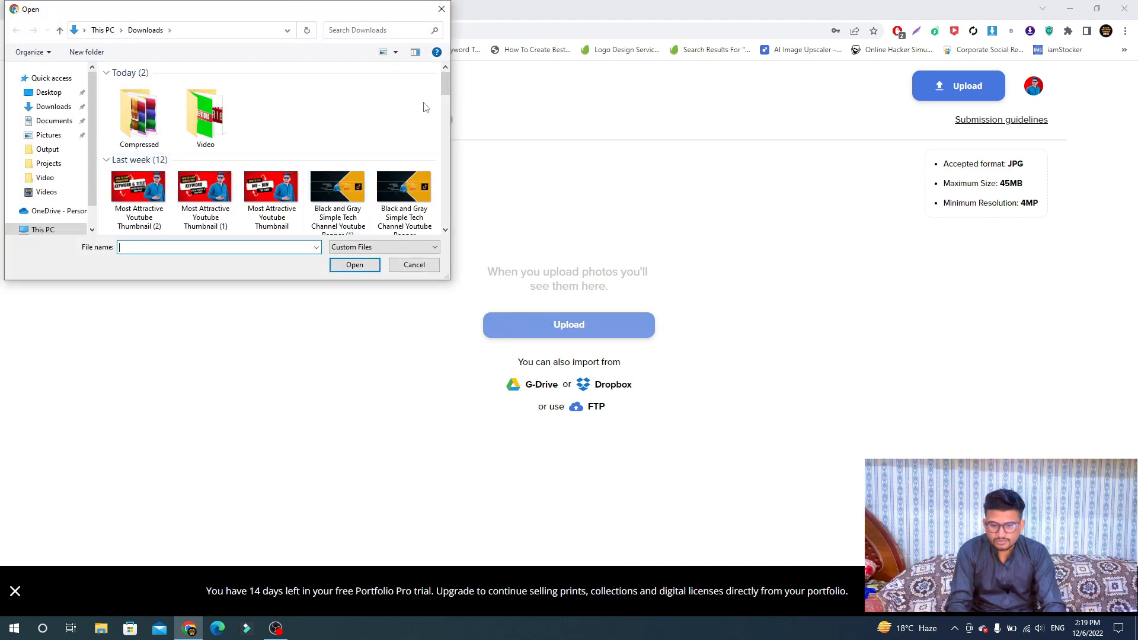
left_click_drag(445, 87, 446, 119)
left_click(285, 132)
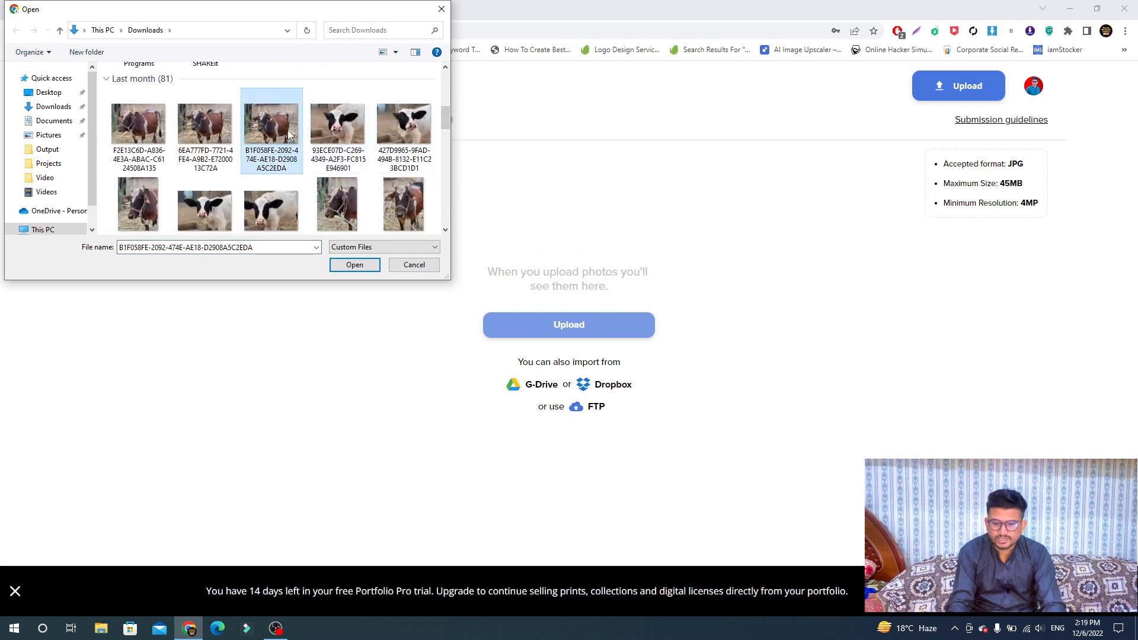
left_click(337, 135, "ctrl")
left_click(366, 265)
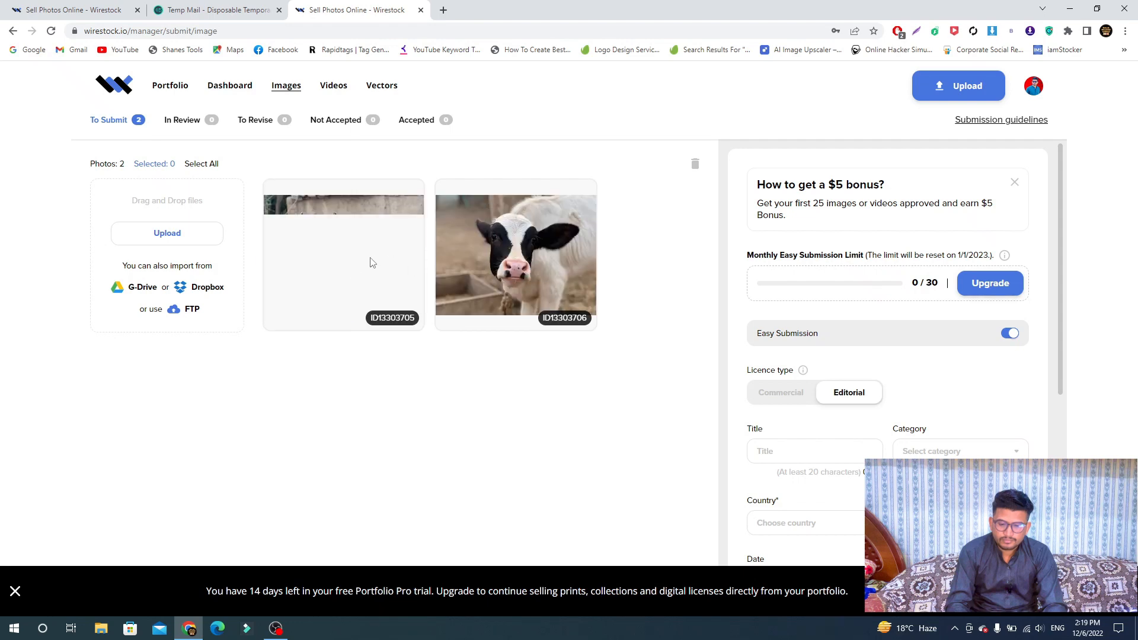
Select the uploaded brown cow photo and turn off Easy Submission for it
left_click(391, 249)
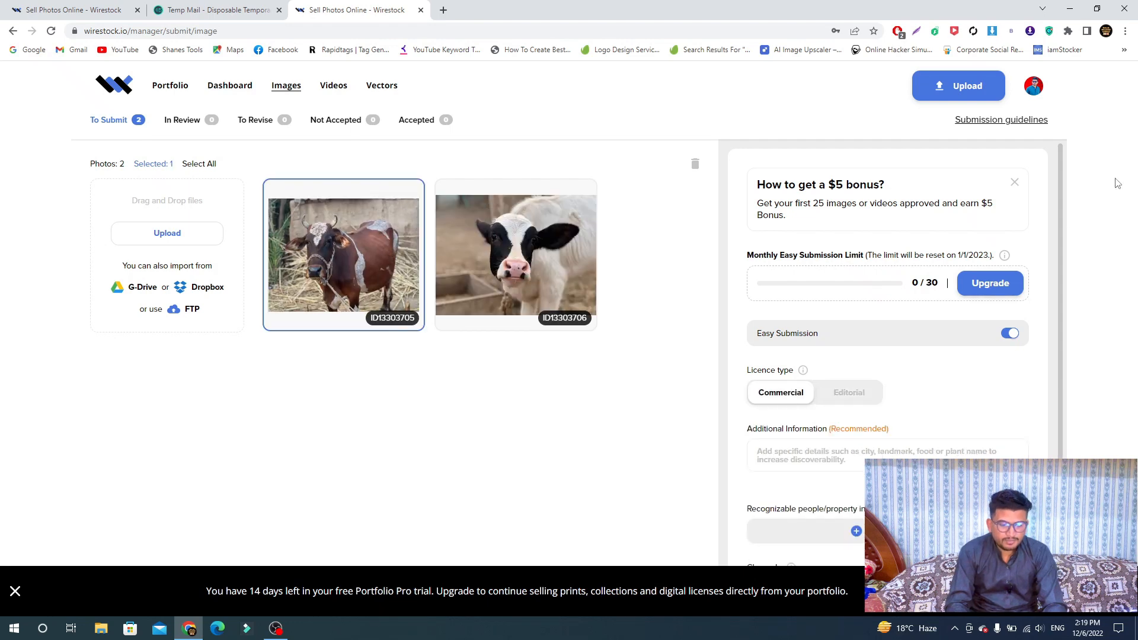
key("ctrl+a")
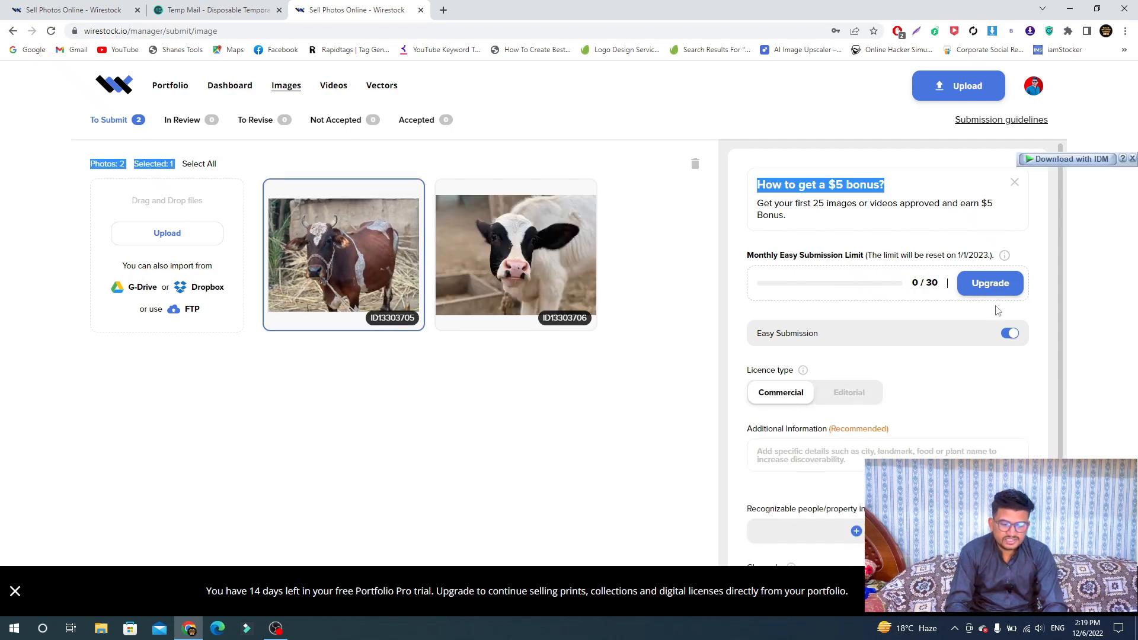
left_click(1010, 332)
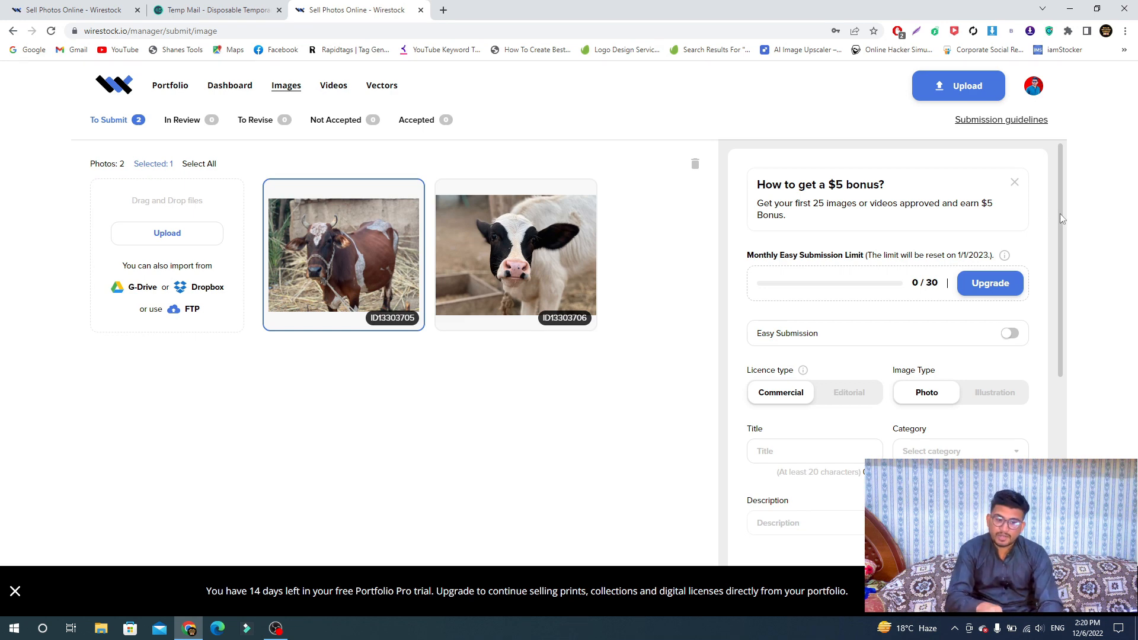
left_click_drag(1061, 218, 1061, 226)
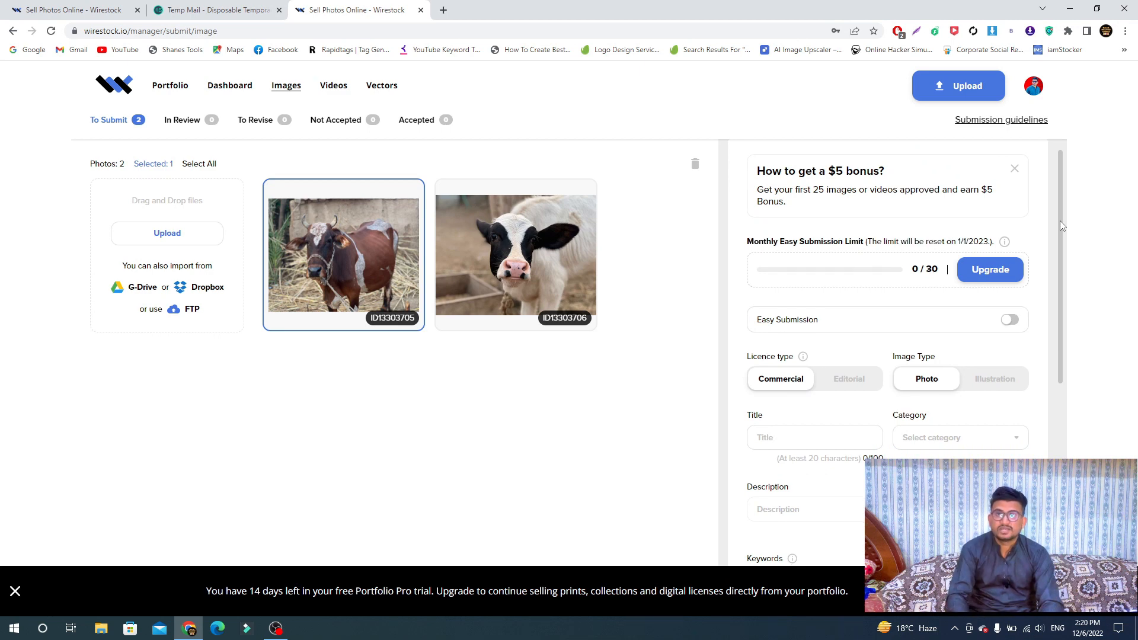
left_click_drag(1060, 220, 1060, 225)
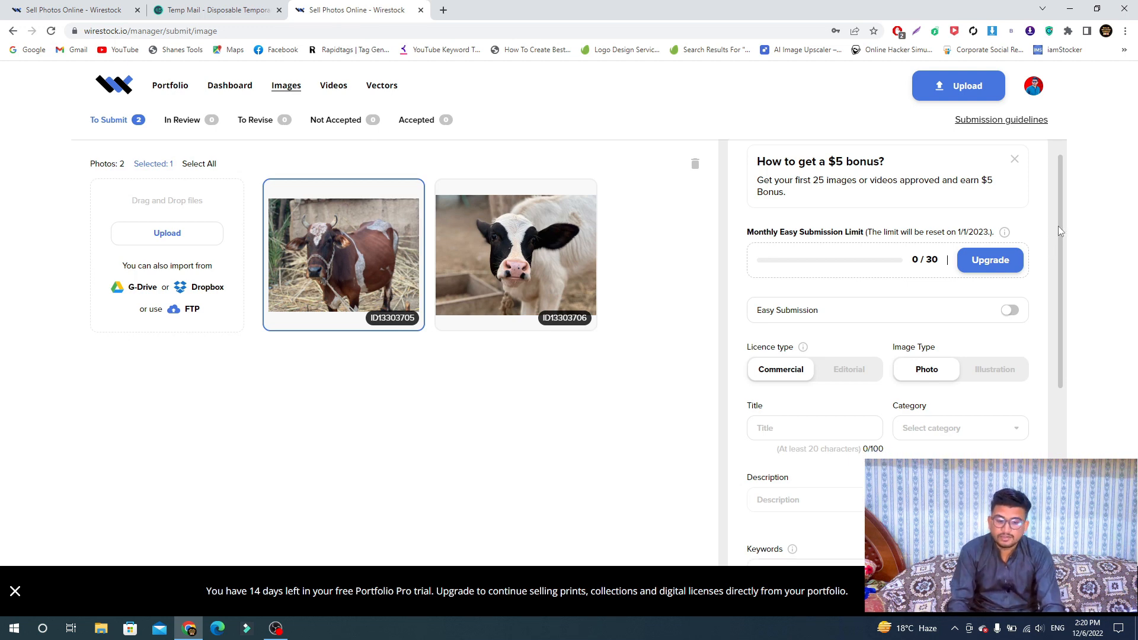
left_click_drag(1058, 227, 1054, 250)
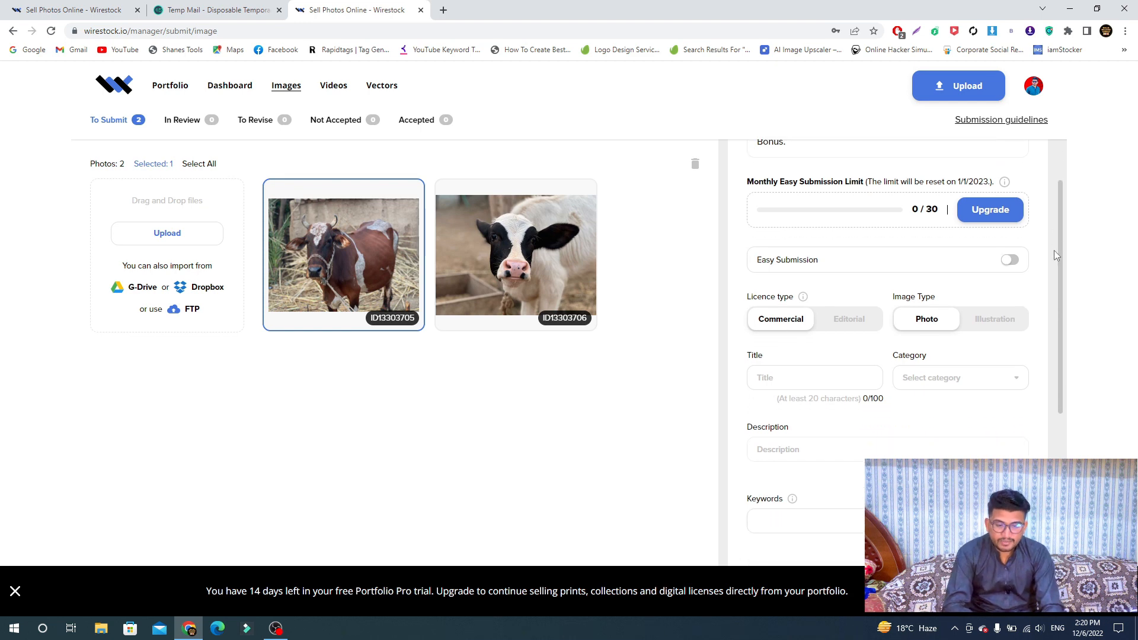
left_click(1019, 266)
left_click(1018, 266)
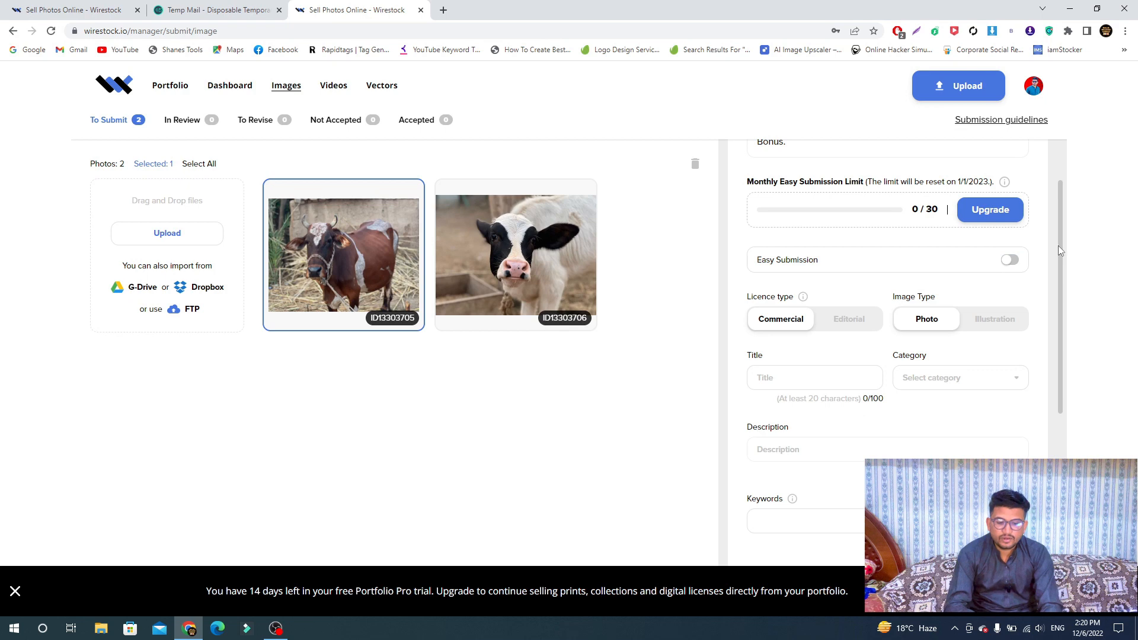
Title the brown cow photo "Portrait of a cow" and set its category to Animals/Wildlife
left_click_drag(1060, 249, 1060, 300)
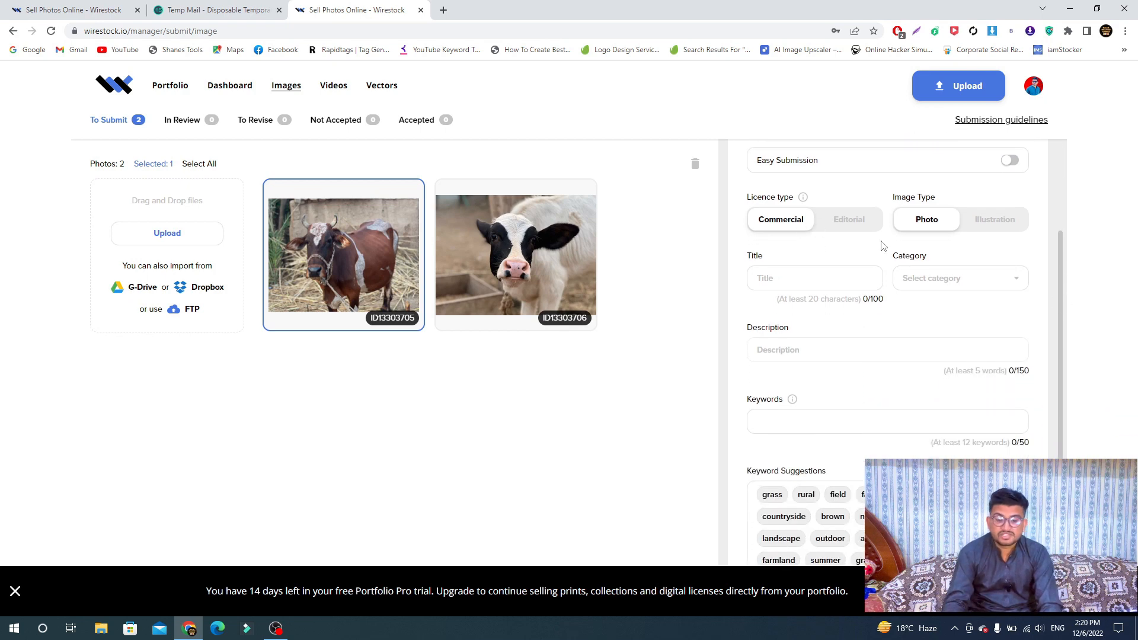
left_click(775, 278)
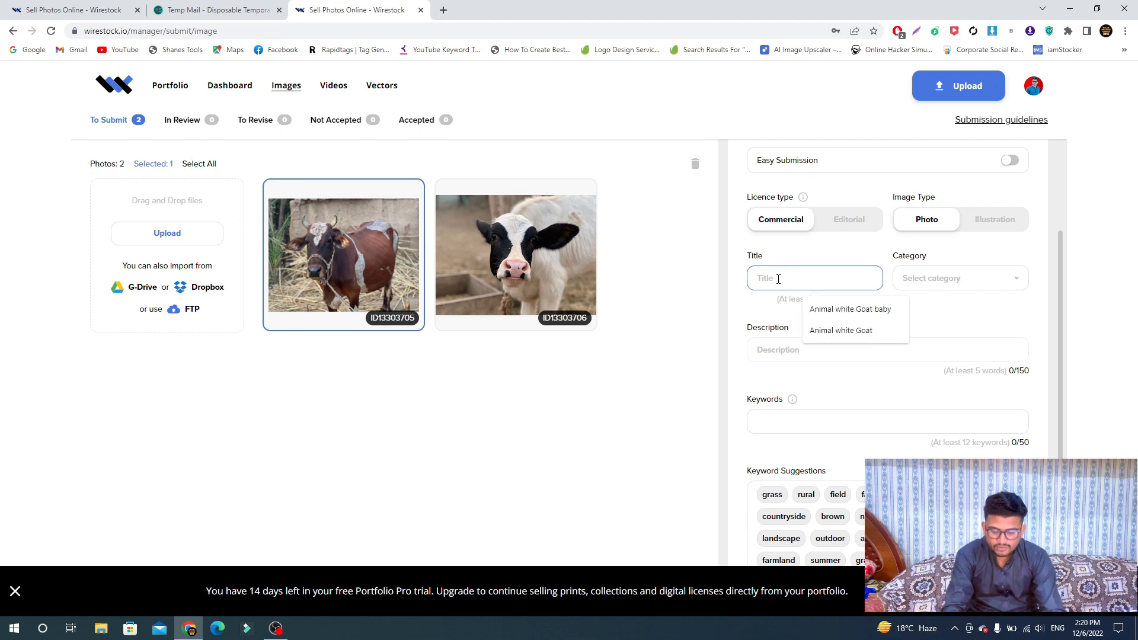
type("Portrait")
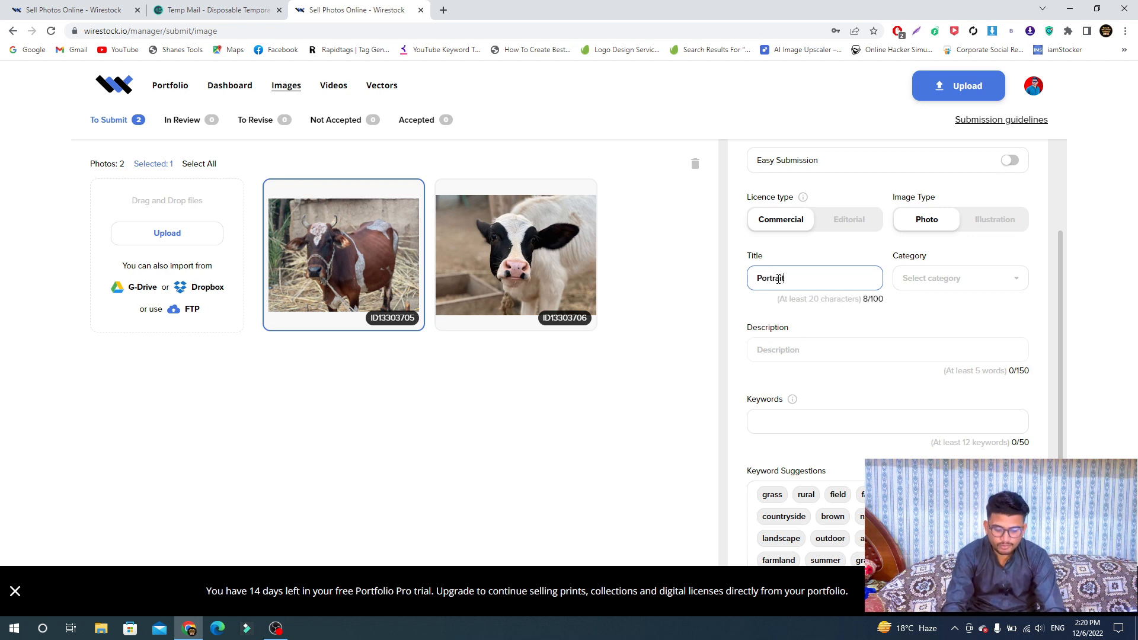
type(" of ")
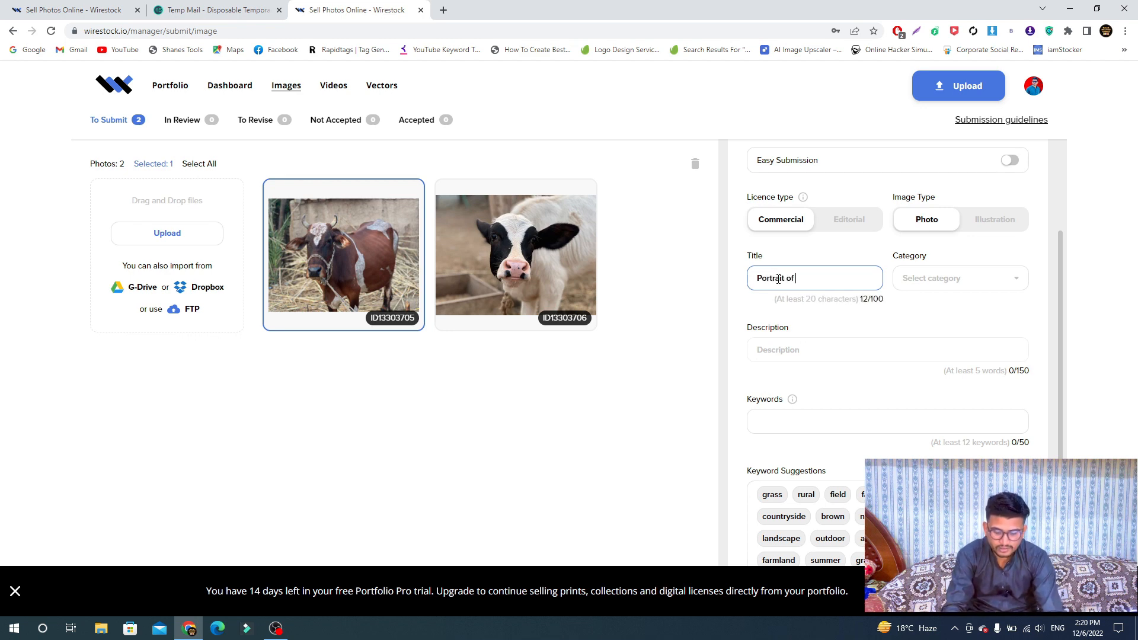
type("a cow")
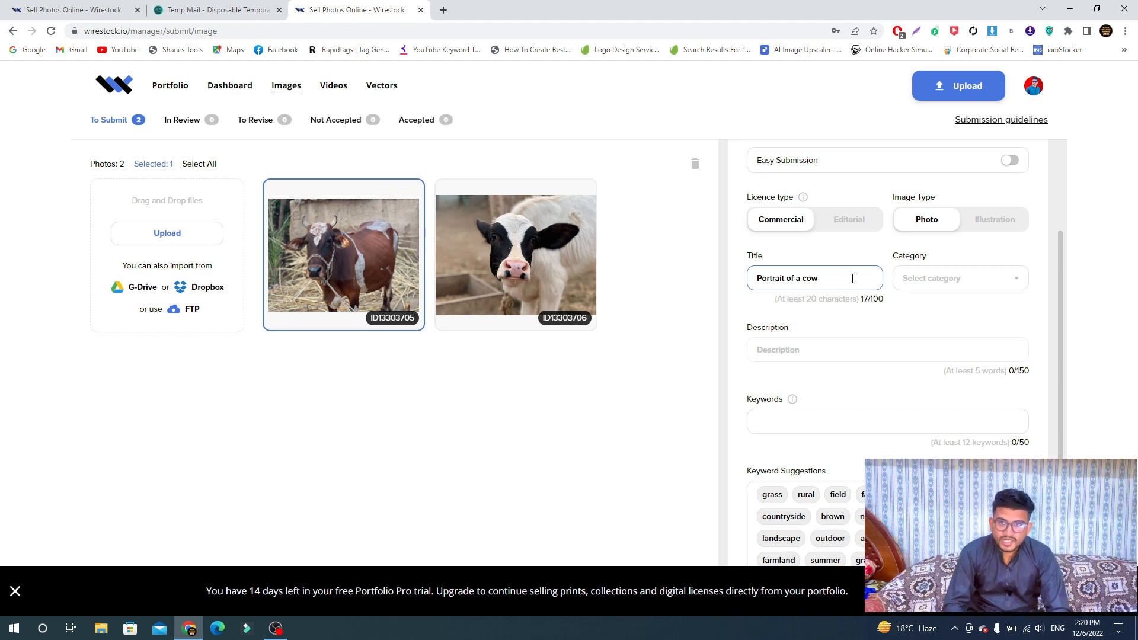
left_click(959, 288)
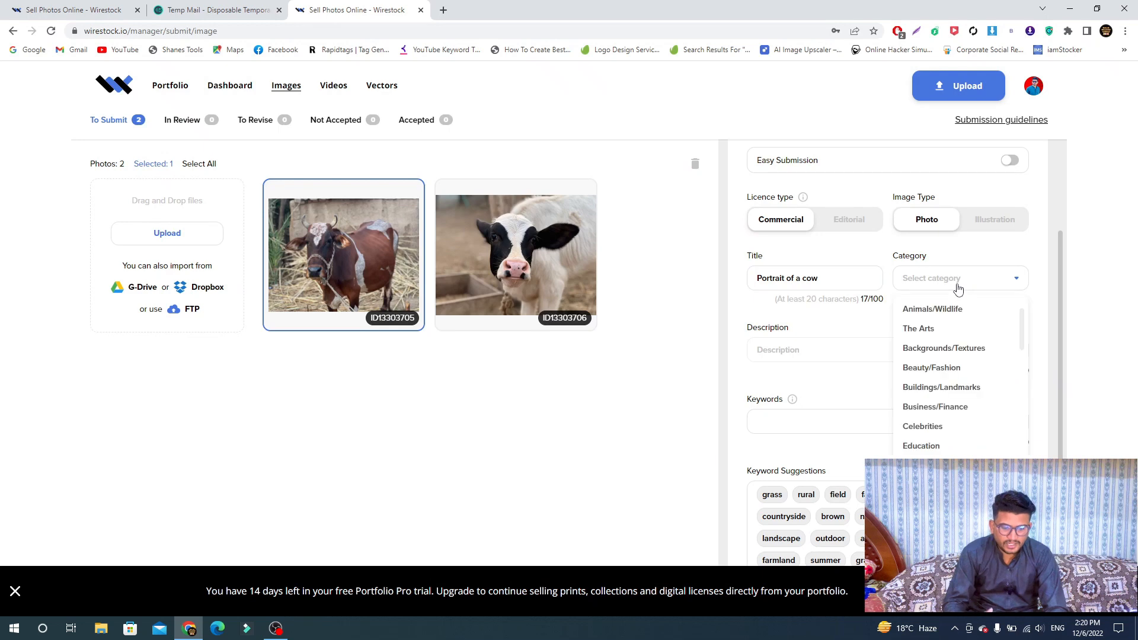
left_click(937, 312)
Copy the title into the photo's description and extend it to "Portrait of a cow free to downloads"
left_click(781, 351)
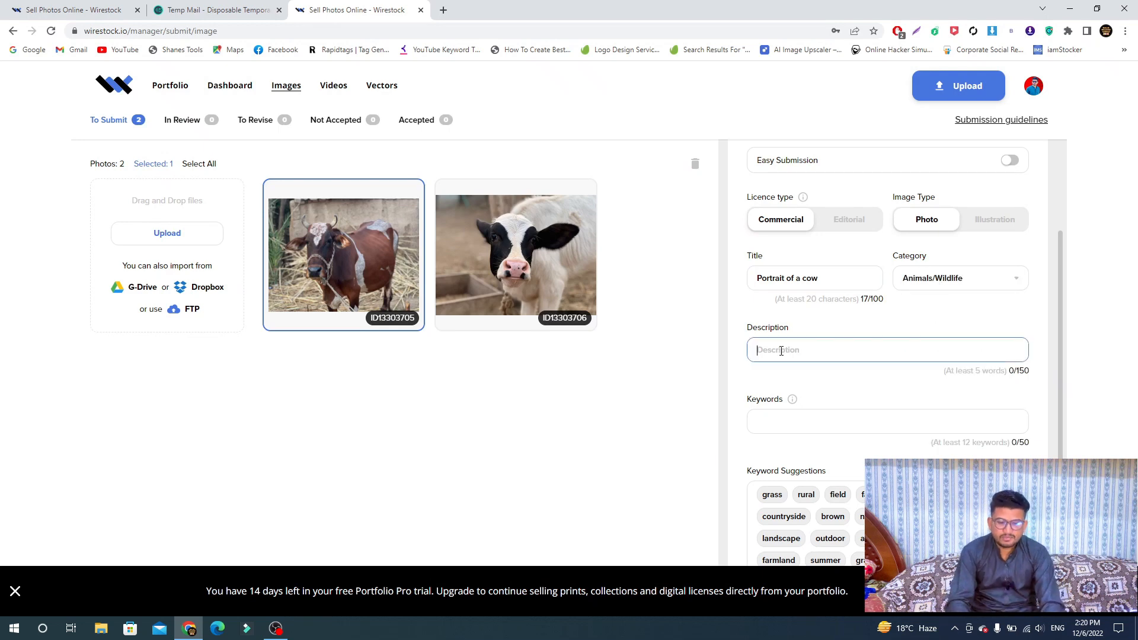
left_click(835, 283)
key("ctrl+a")
key("ctrl+c")
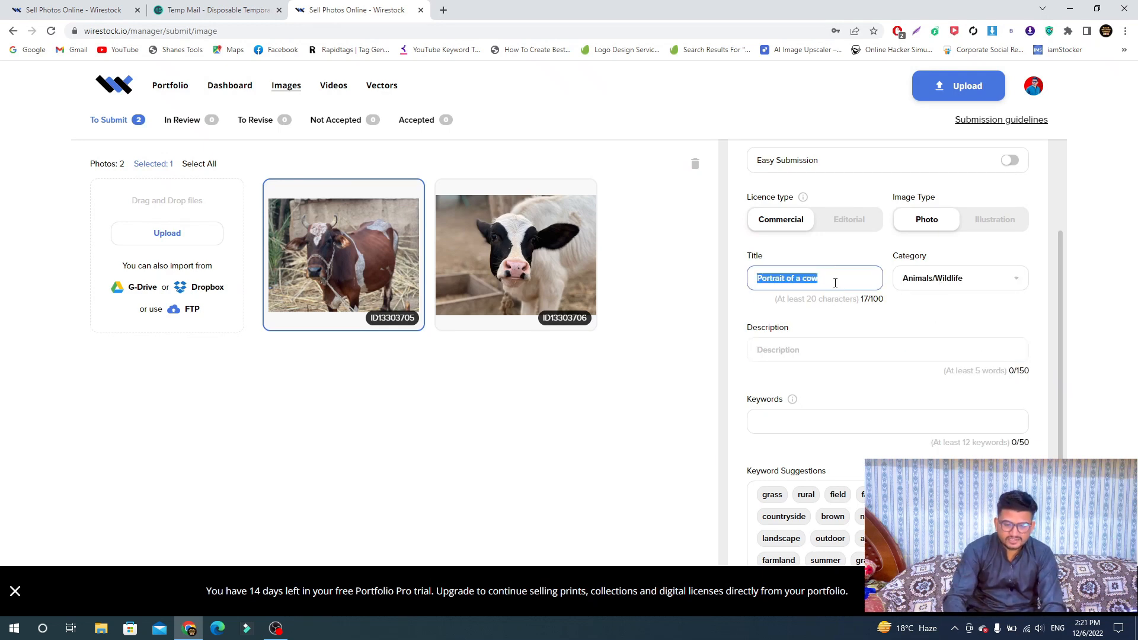
left_click(815, 346)
key("ctrl+v")
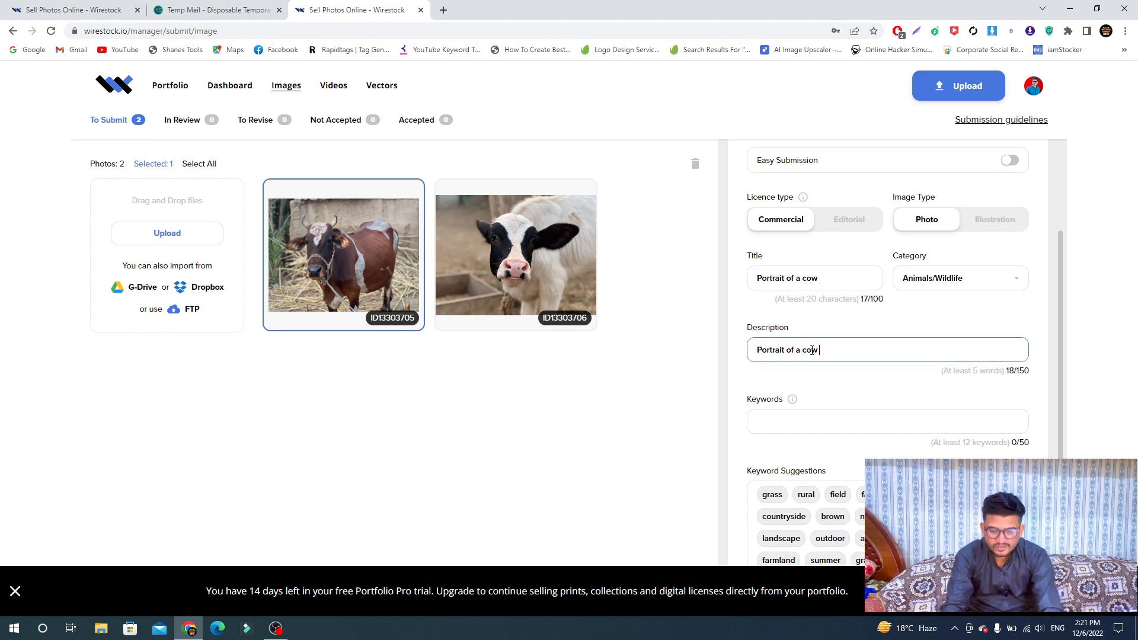
type("free to downloads")
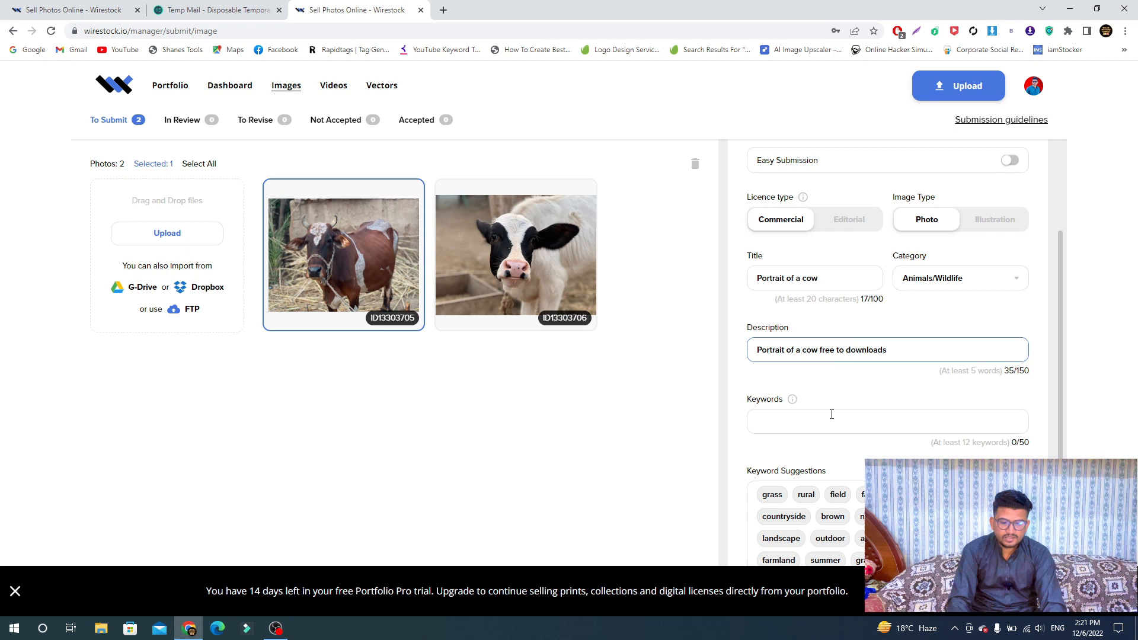
Add all the suggested keywords to the brown cow photo
left_click(832, 417)
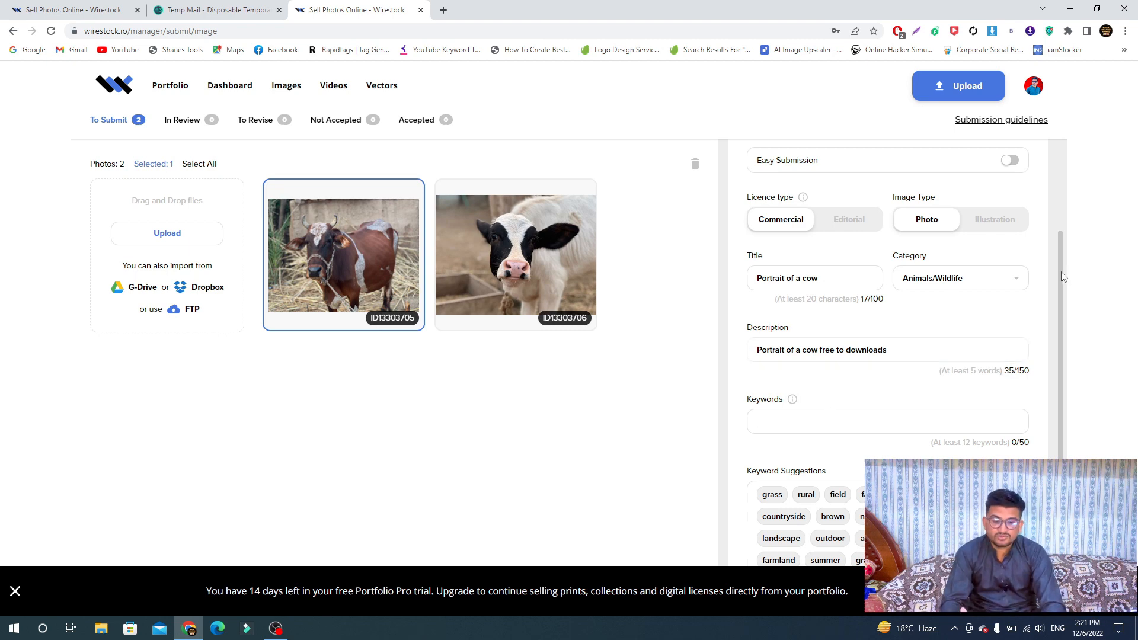
left_click_drag(1061, 272, 1055, 311)
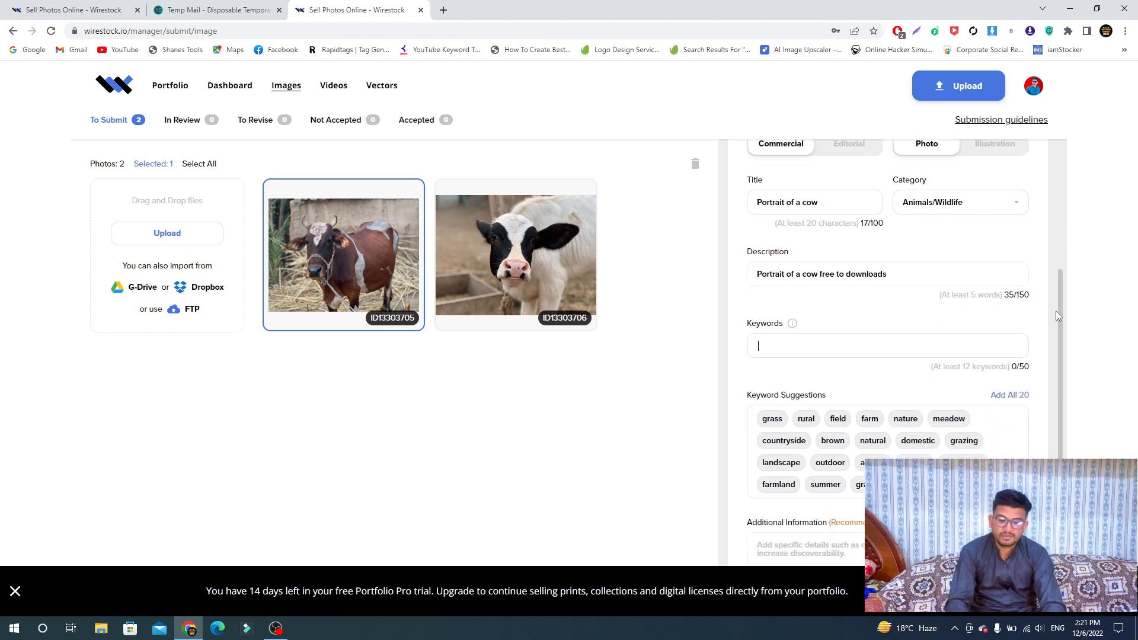
left_click(1001, 395)
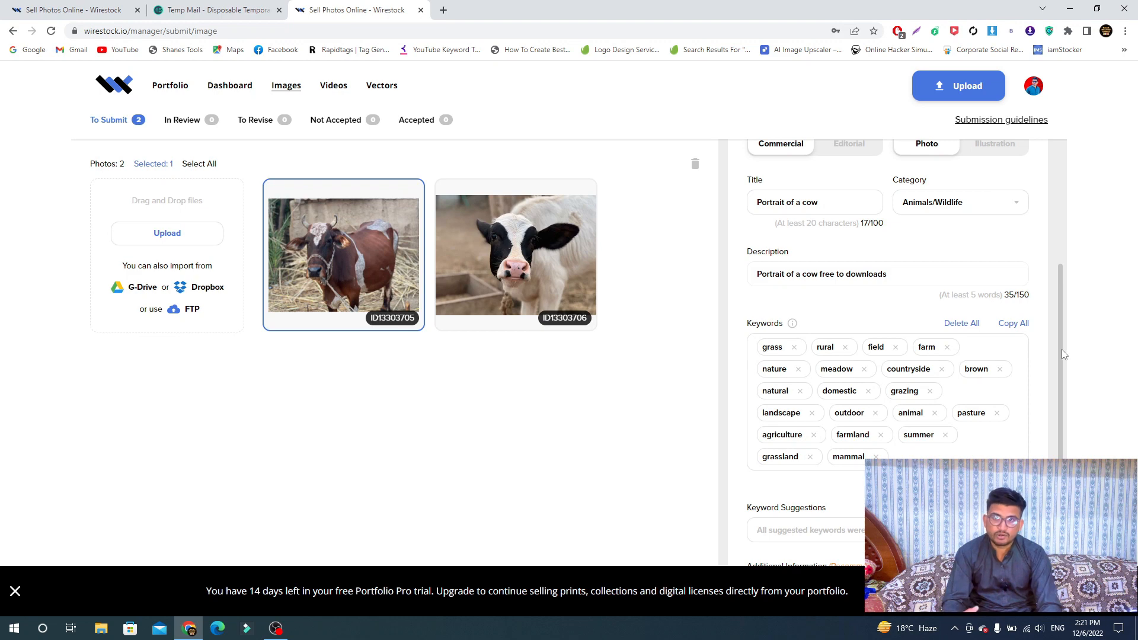
Enter "Portrait of cow" as the photo's additional information
left_click_drag(1062, 351, 1060, 354)
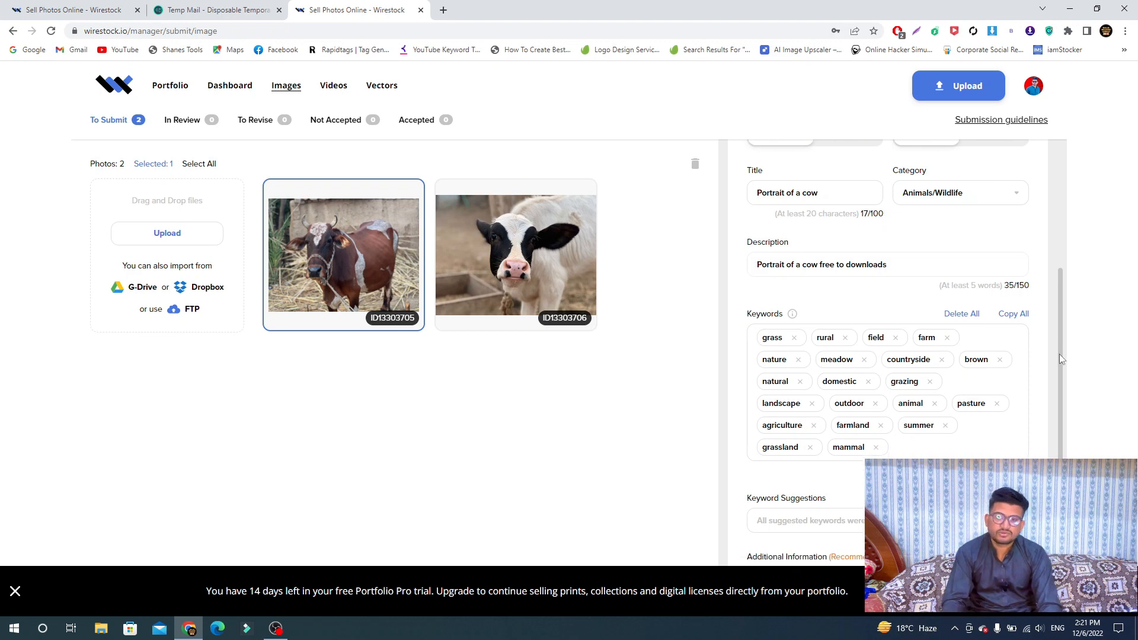
left_click_drag(1060, 354, 1062, 412)
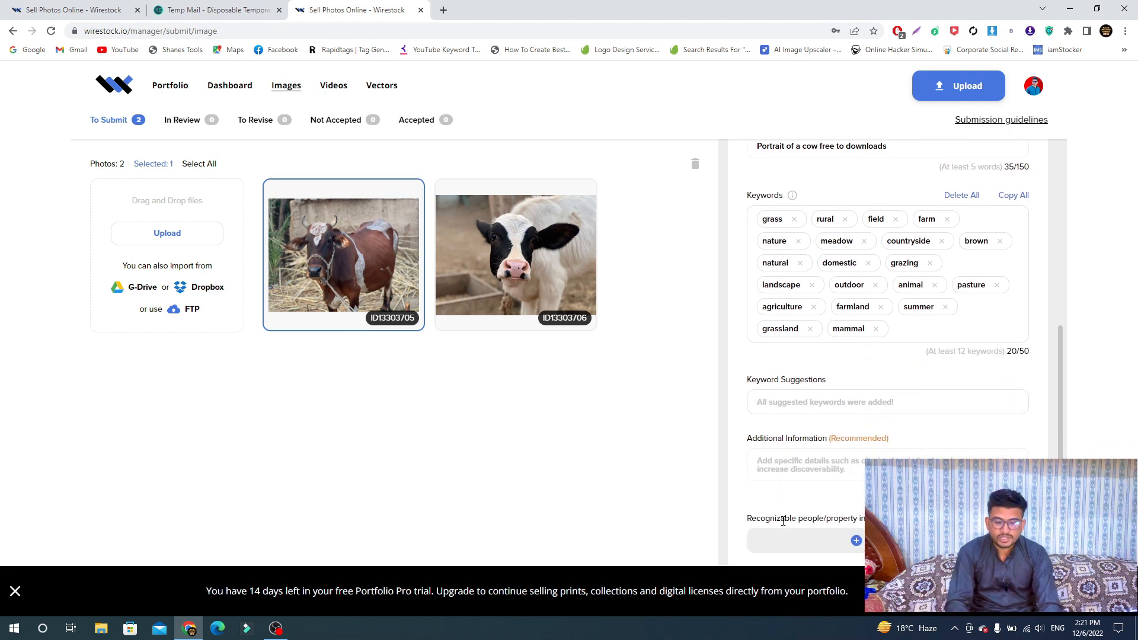
left_click(779, 472)
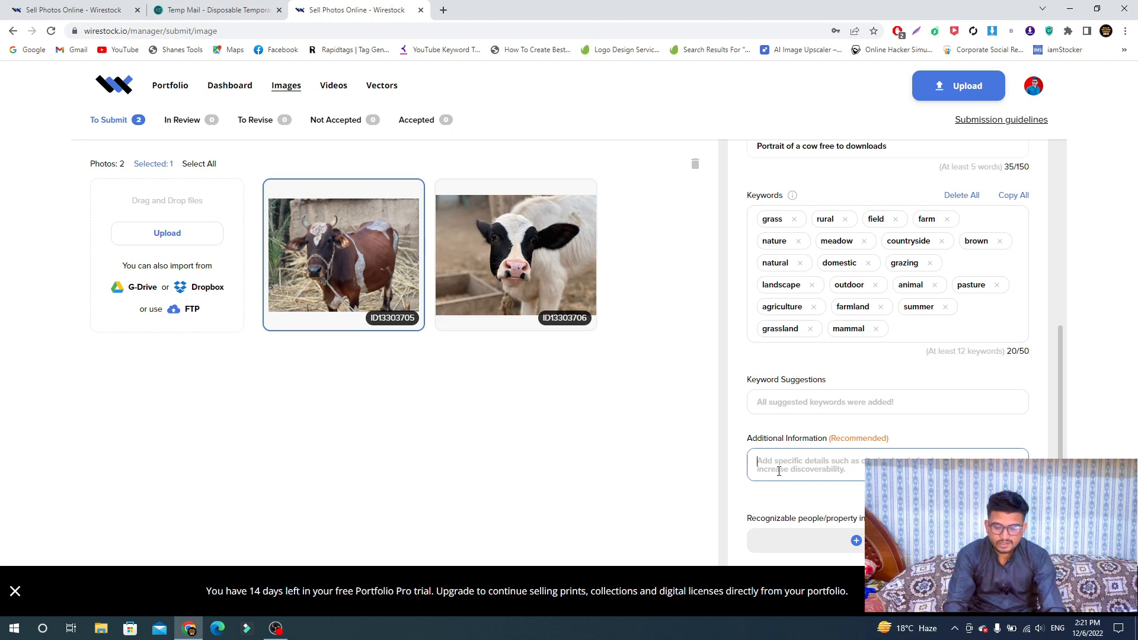
type("Portra")
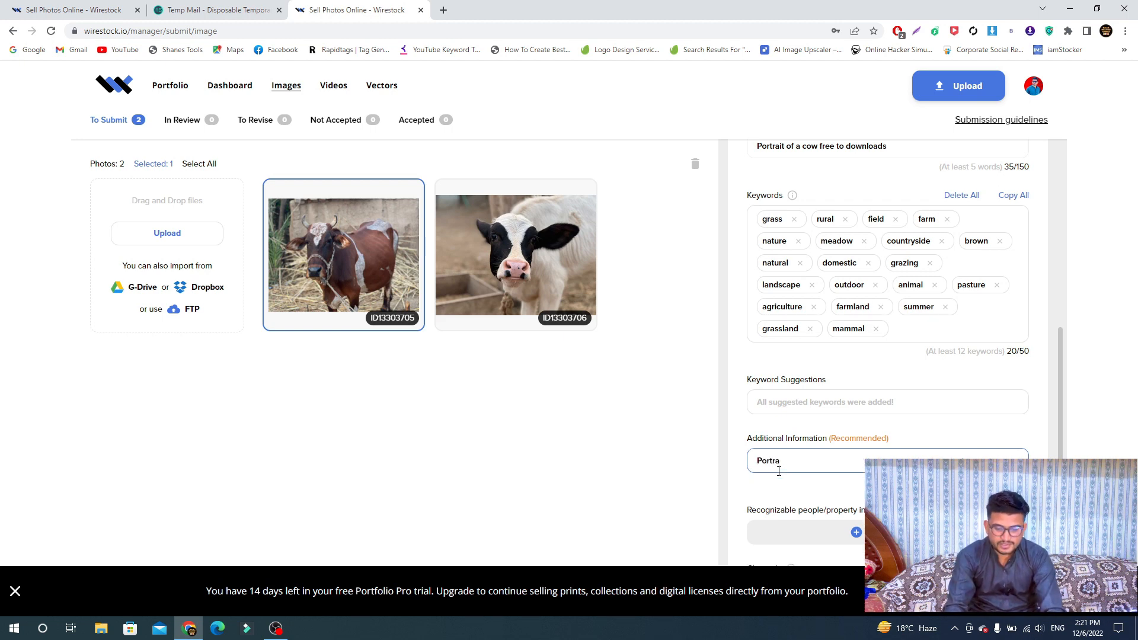
type("it of cow")
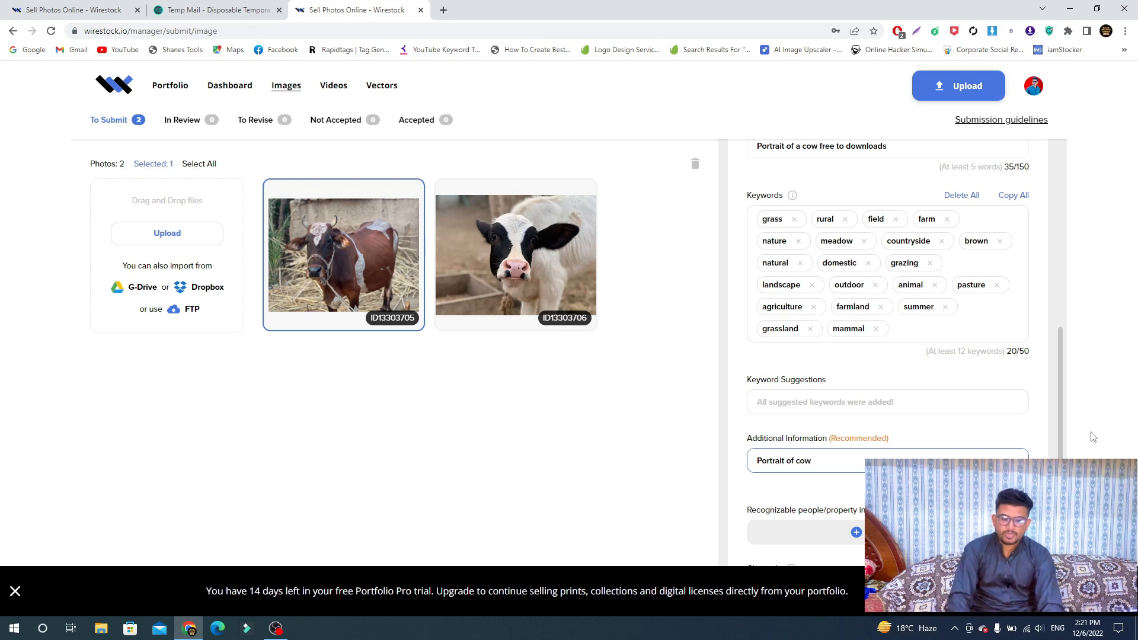
Check the info on recognizable people/property releases and dismiss the Portfolio Pro trial banner
scroll(1062, 434, "down", 3)
left_click(916, 387)
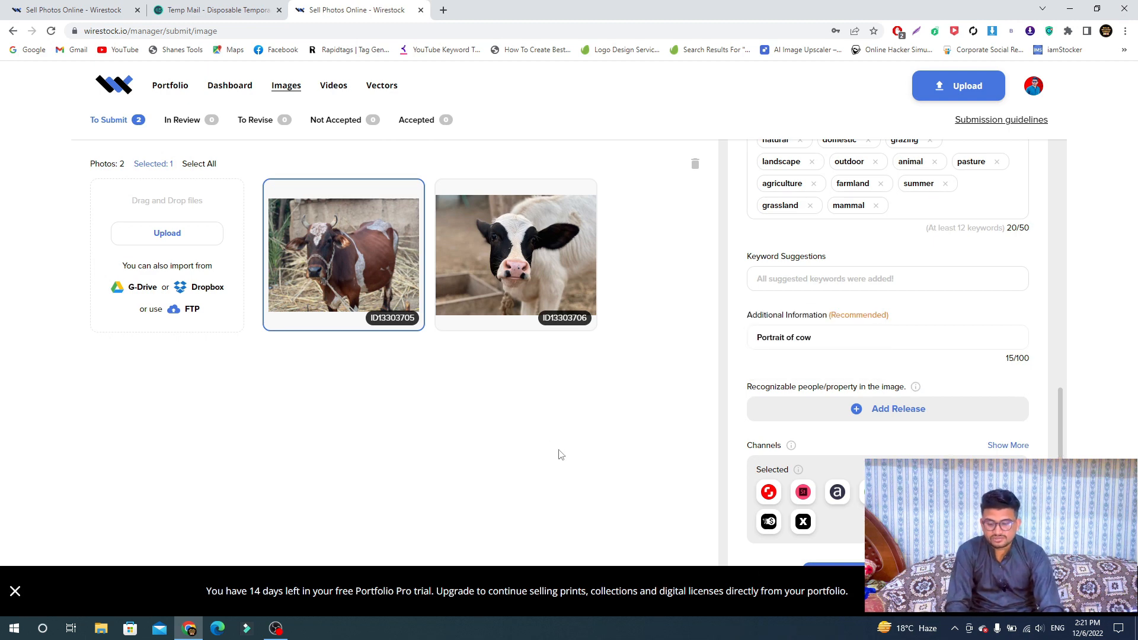
left_click(15, 591)
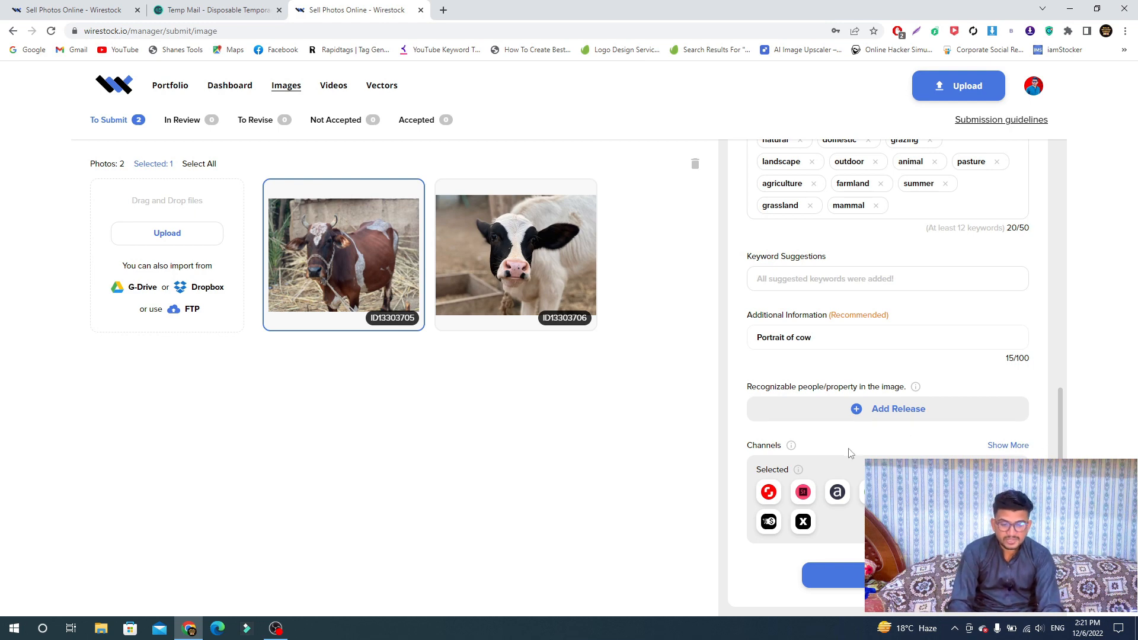
Expand the full list of distribution channels and exclude Shutterstock, leaving Dreamstime selected
left_click(1008, 445)
scroll(1062, 387, "down", 2)
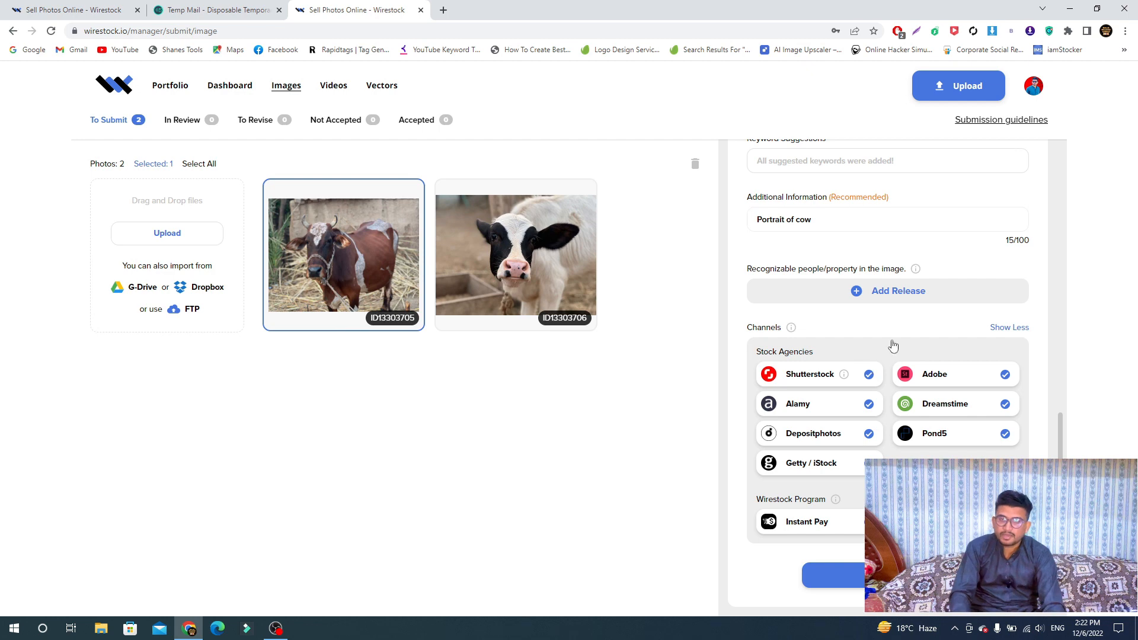
left_click(870, 375)
left_click(1004, 407)
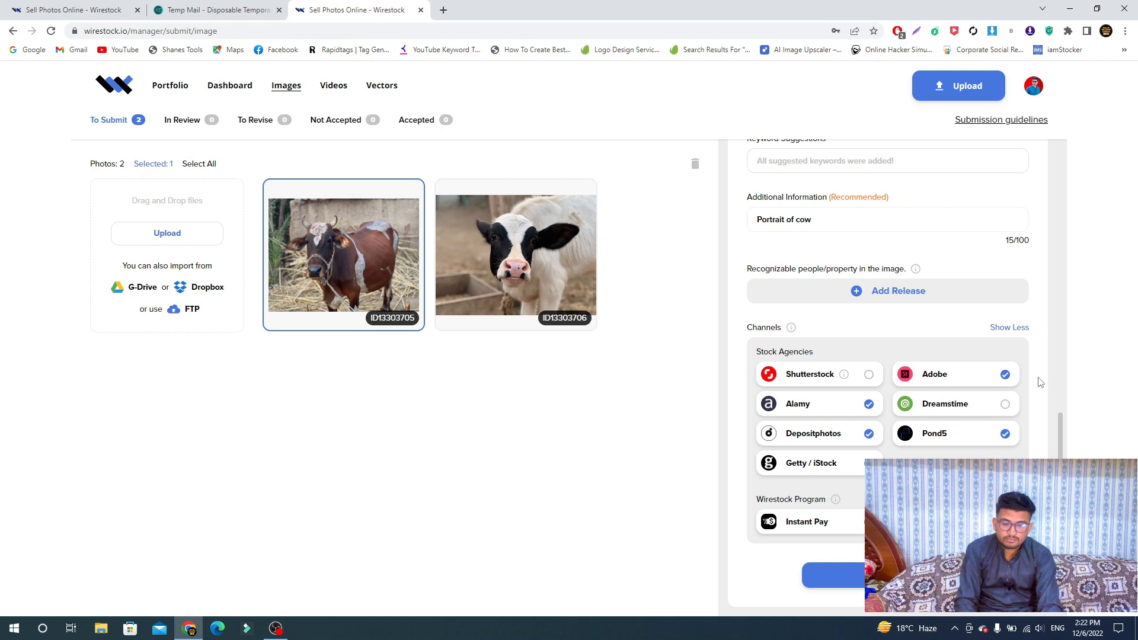
left_click(1005, 405)
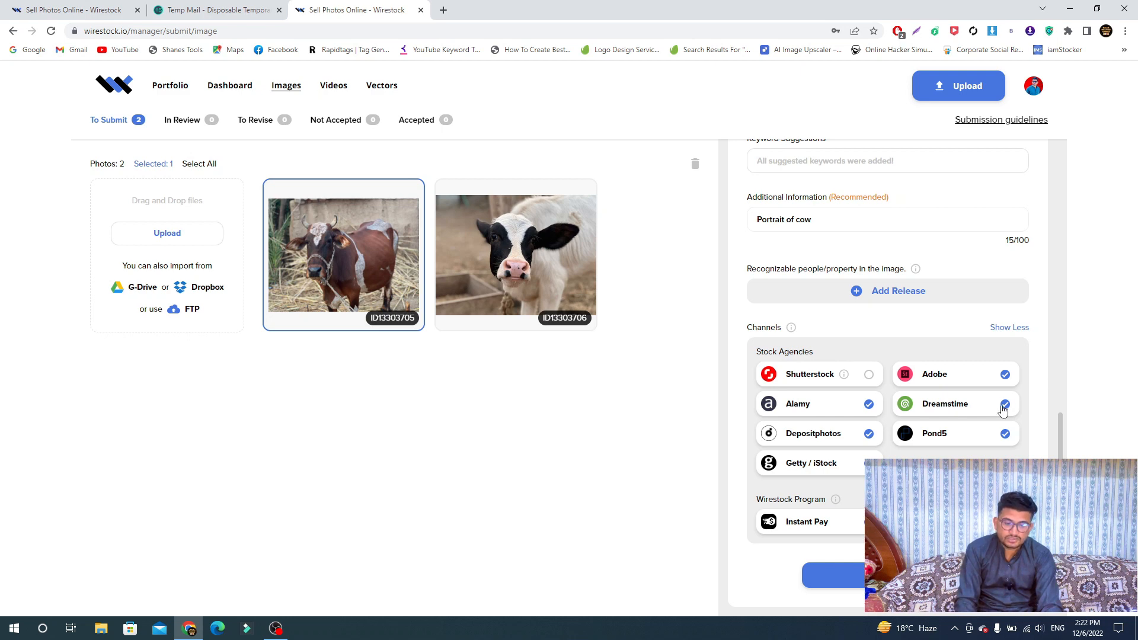
Exclude Shutterstock, Alamy and Pond5 from the brown cow photo's distribution channels and try to submit the photo
left_click(869, 374)
left_click(1004, 434)
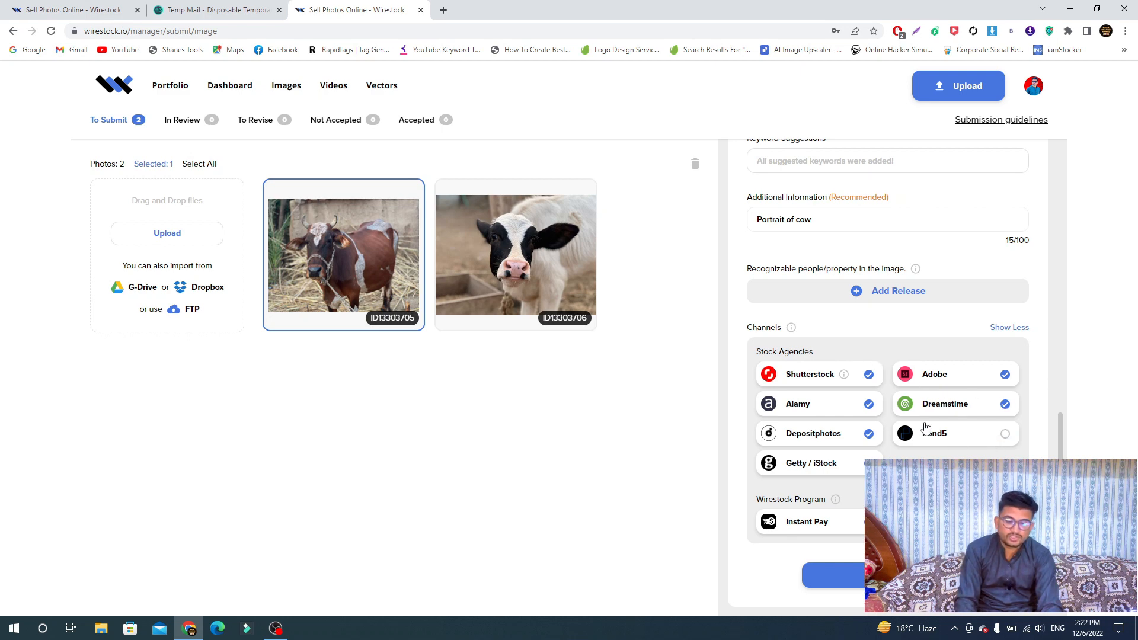
left_click(866, 406)
left_click(861, 376)
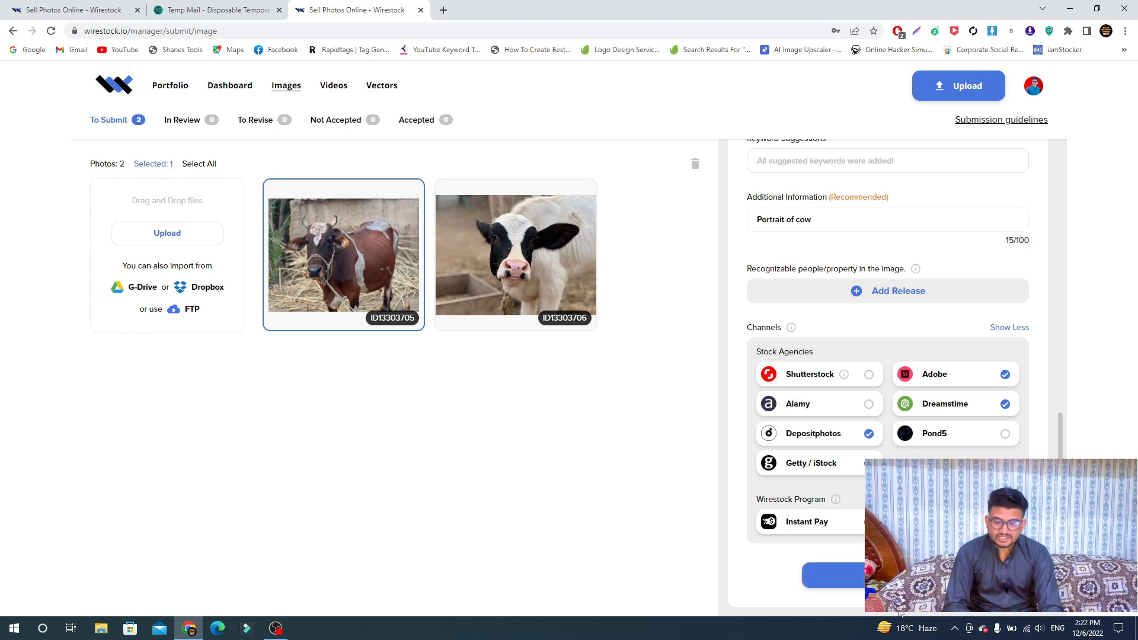
left_click(888, 575)
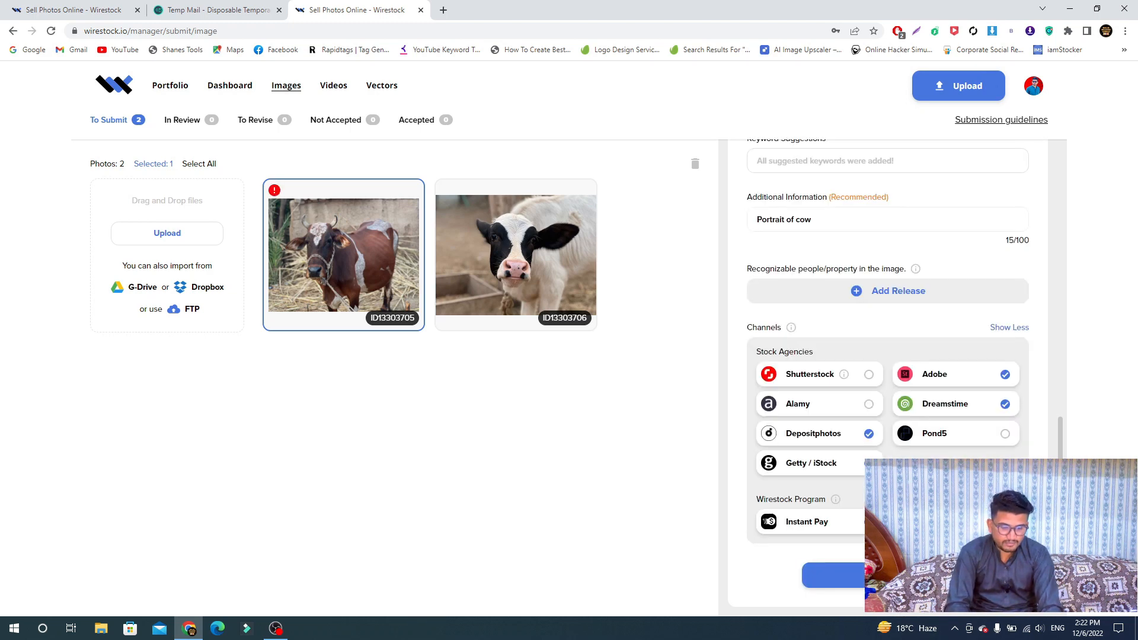
Extend the brown cow photo's title to "Portrait of a cow brown and white" and submit the photo
left_click_drag(1060, 490, 1059, 302)
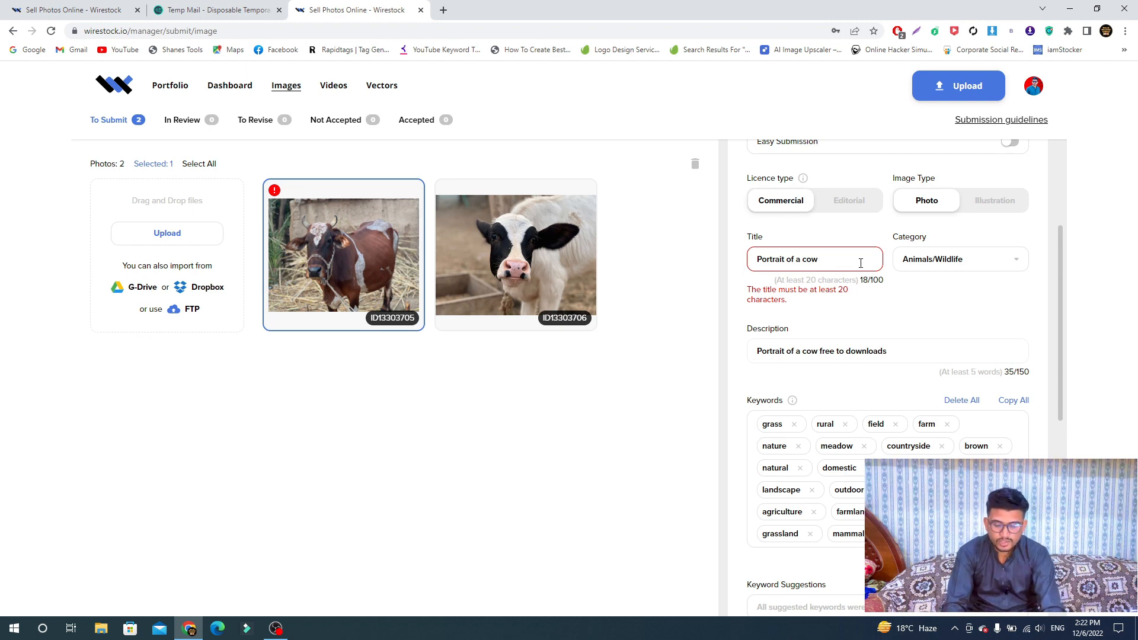
type("brown")
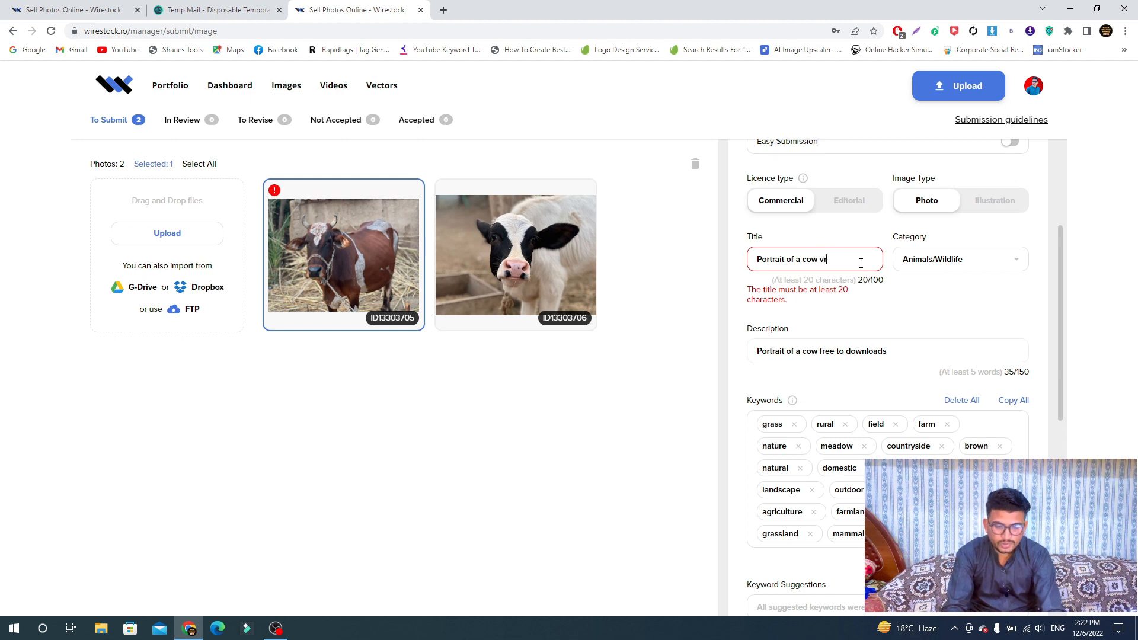
key("BackSpace")
key("BackSpace")
key("BackSpace")
key("BackSpace")
key("BackSpace")
key("BackSpace")
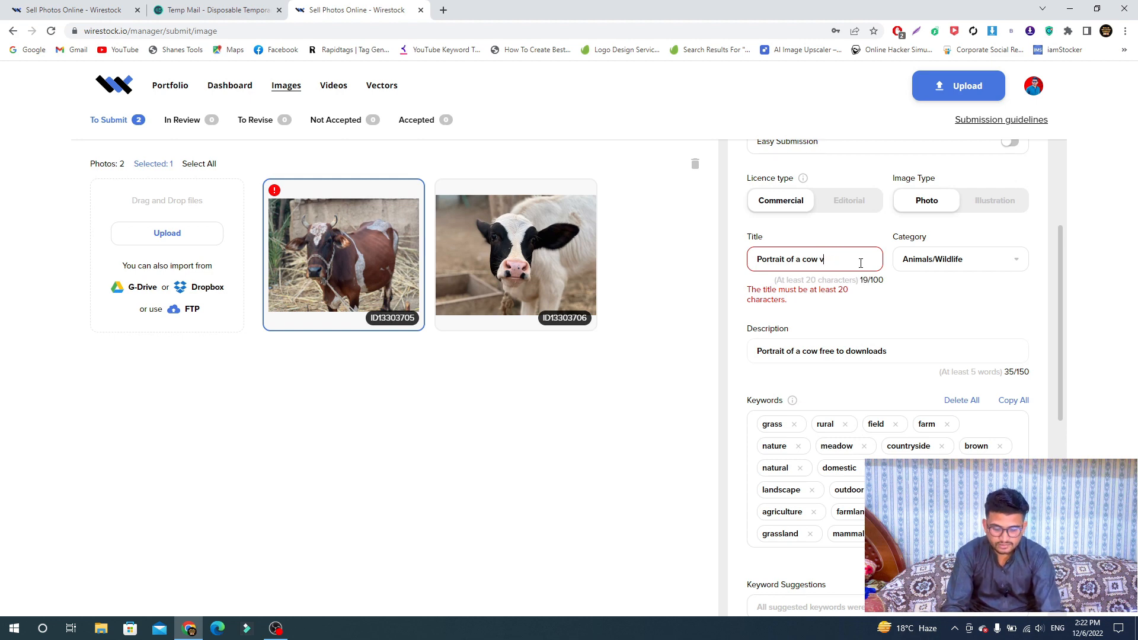
type("brown amn")
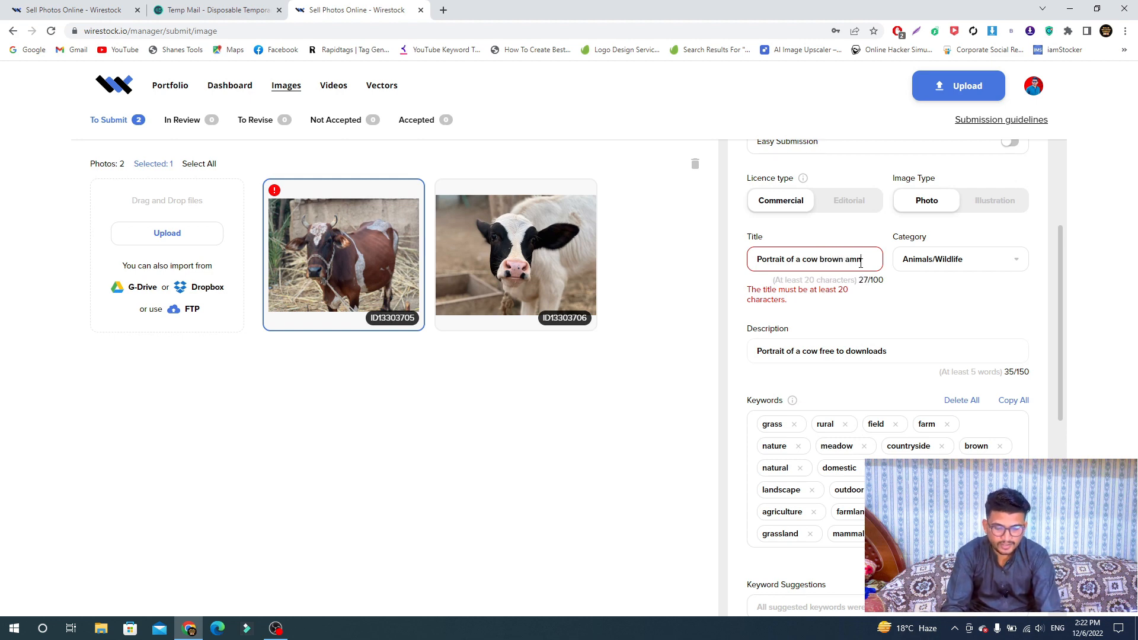
key("BackSpace")
key("BackSpace")
type("nd white")
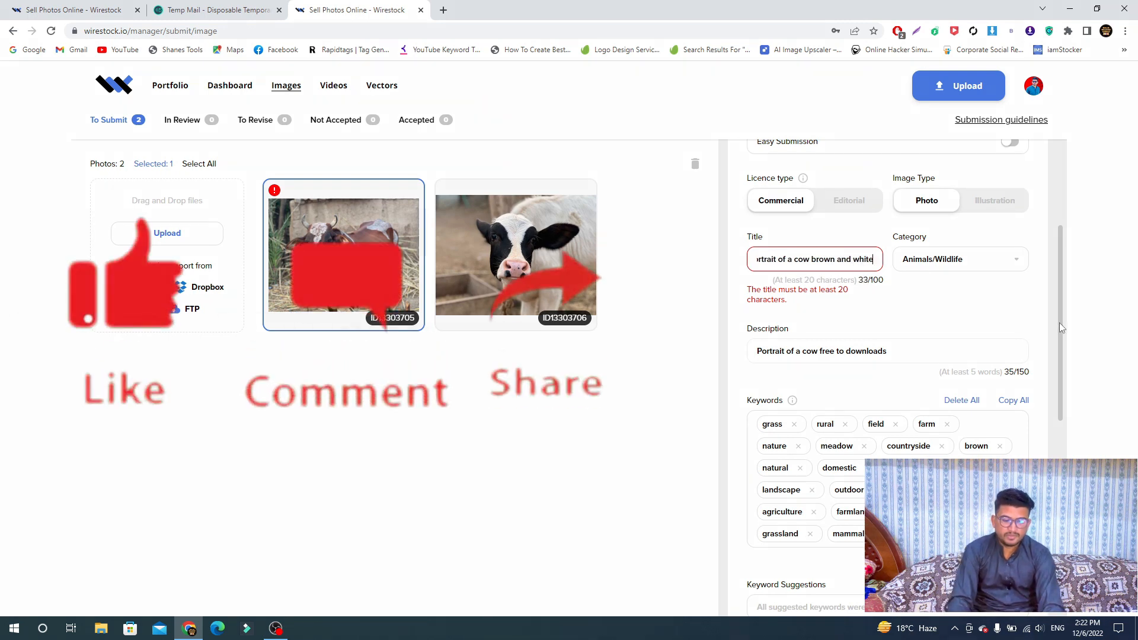
left_click_drag(1059, 322, 1059, 516)
left_click(888, 576)
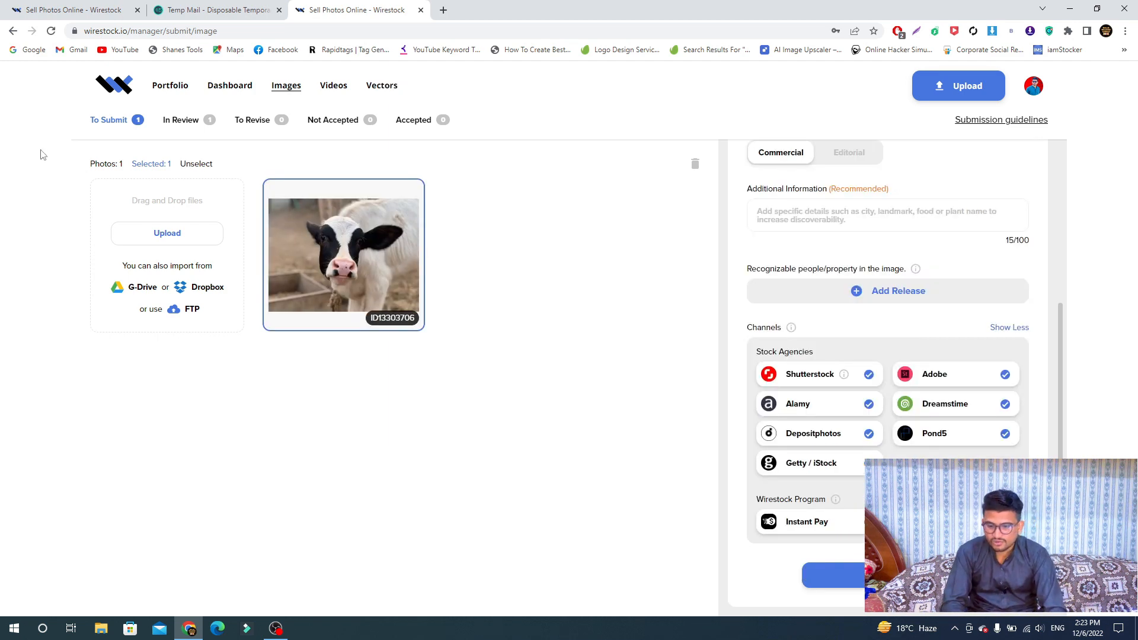
Review the title, description, keywords, additional information and agencies of the cow photo that is in review
left_click(185, 122)
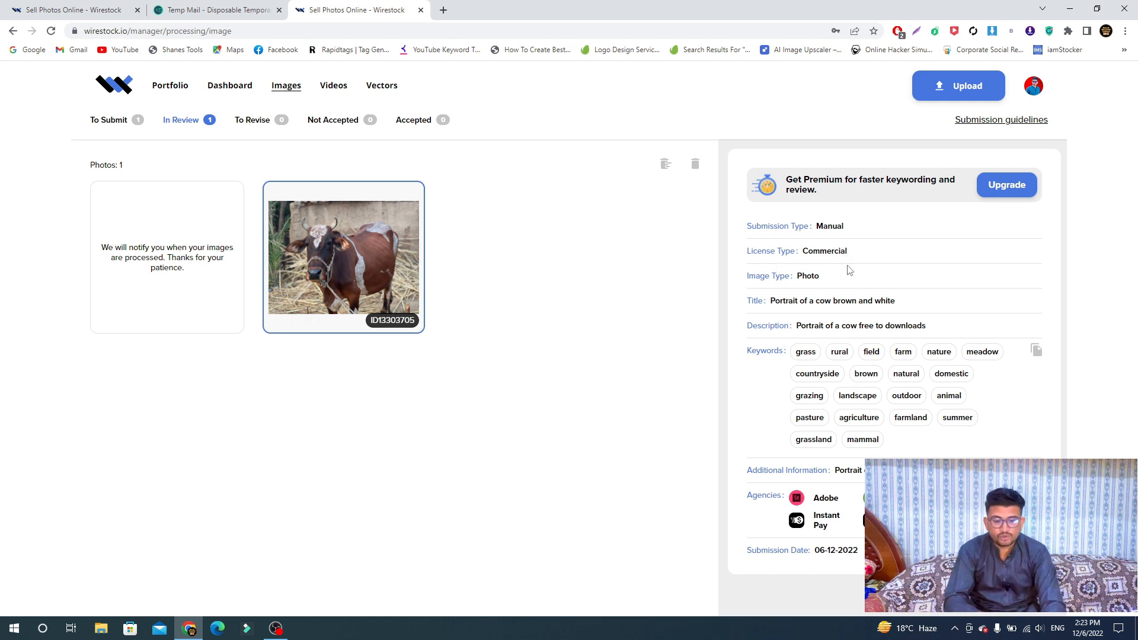
left_click_drag(779, 302, 878, 304)
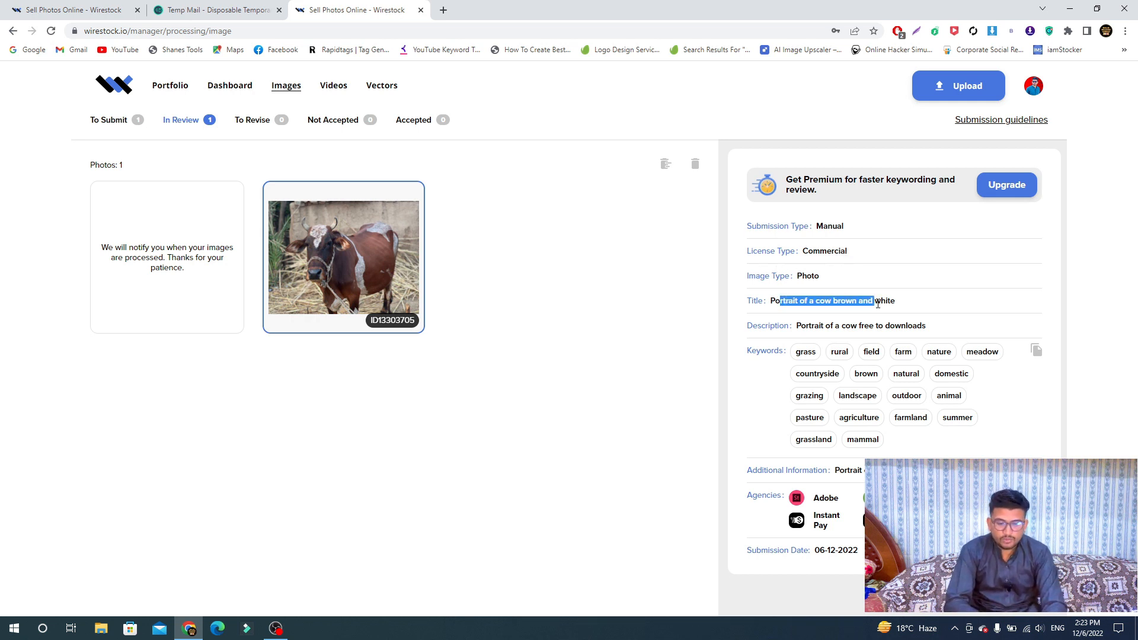
left_click_drag(810, 326, 900, 330)
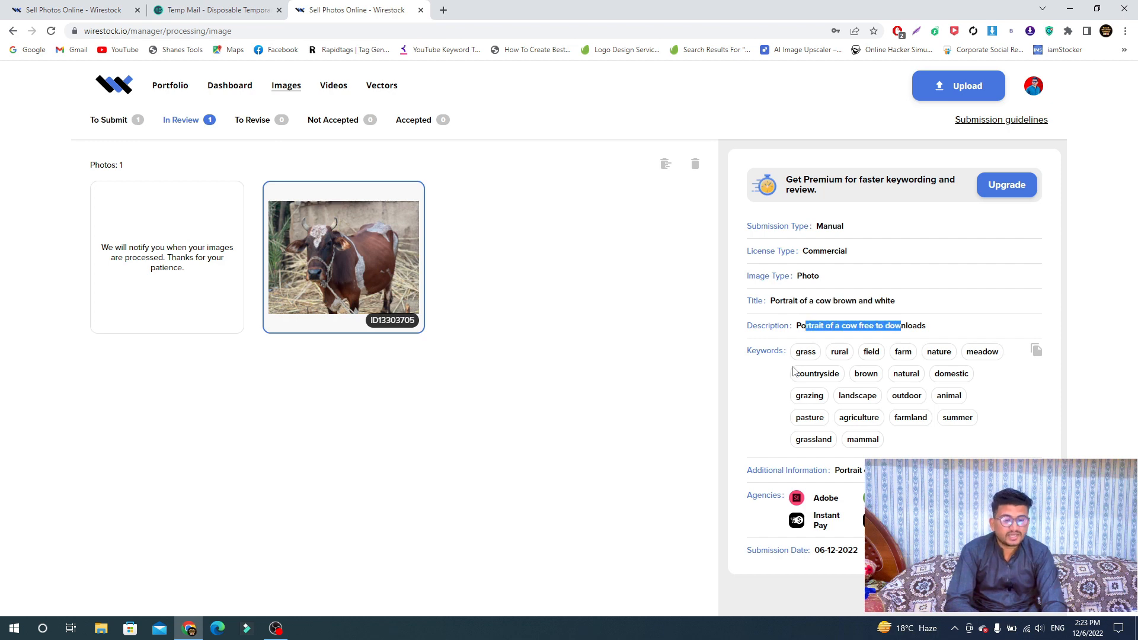
left_click_drag(787, 371, 916, 419)
left_click(808, 402)
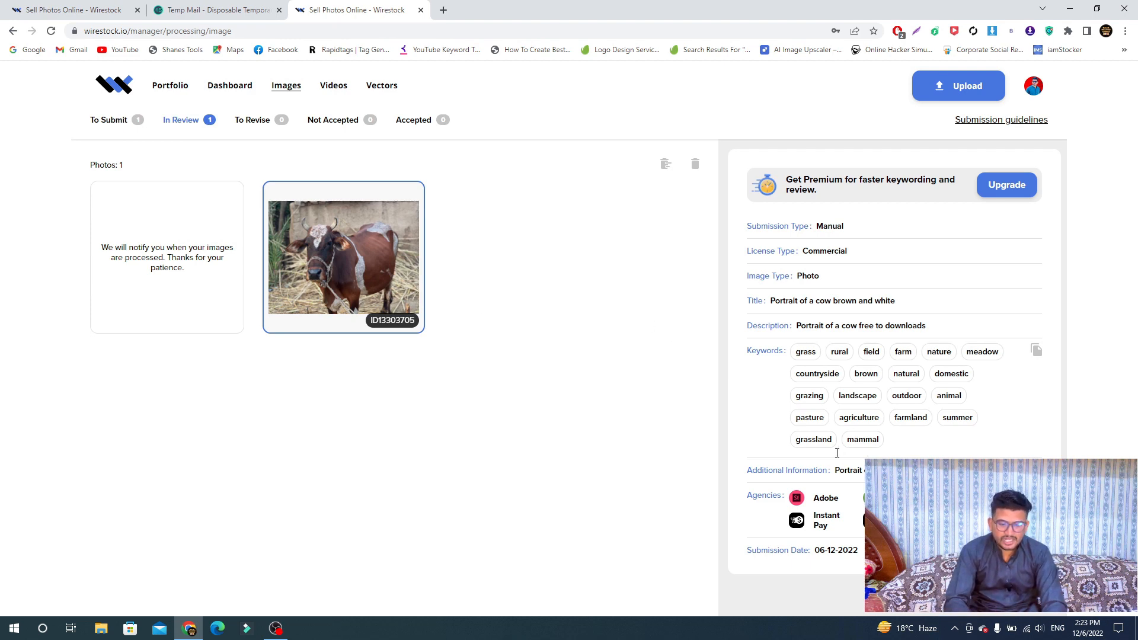
left_click_drag(835, 472, 913, 473)
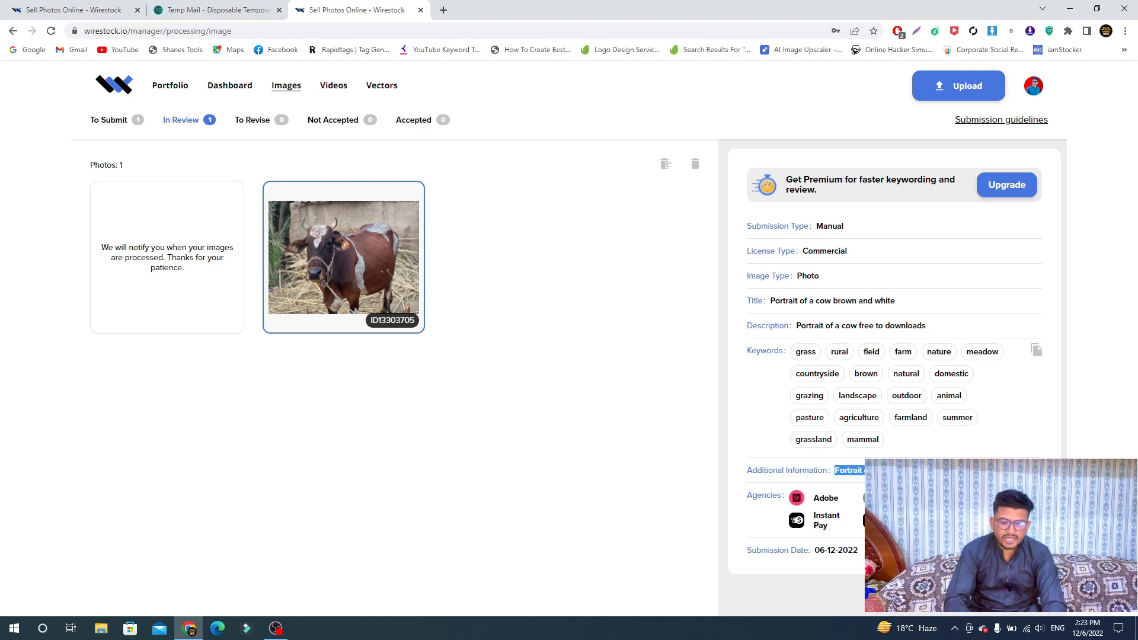
left_click(916, 473)
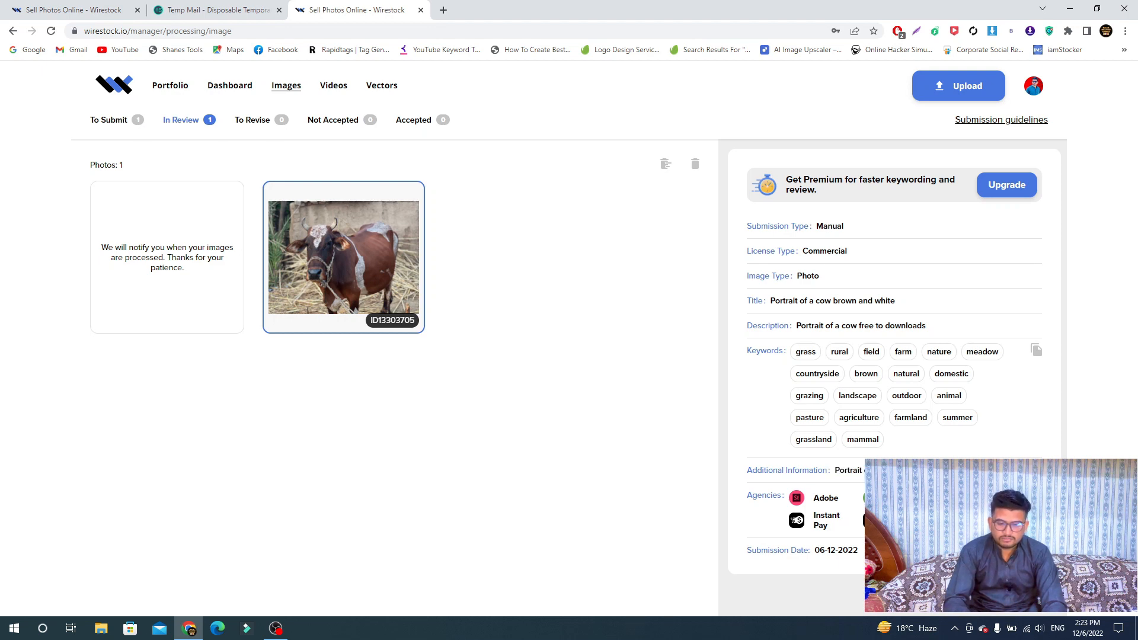
left_click_drag(809, 498, 902, 527)
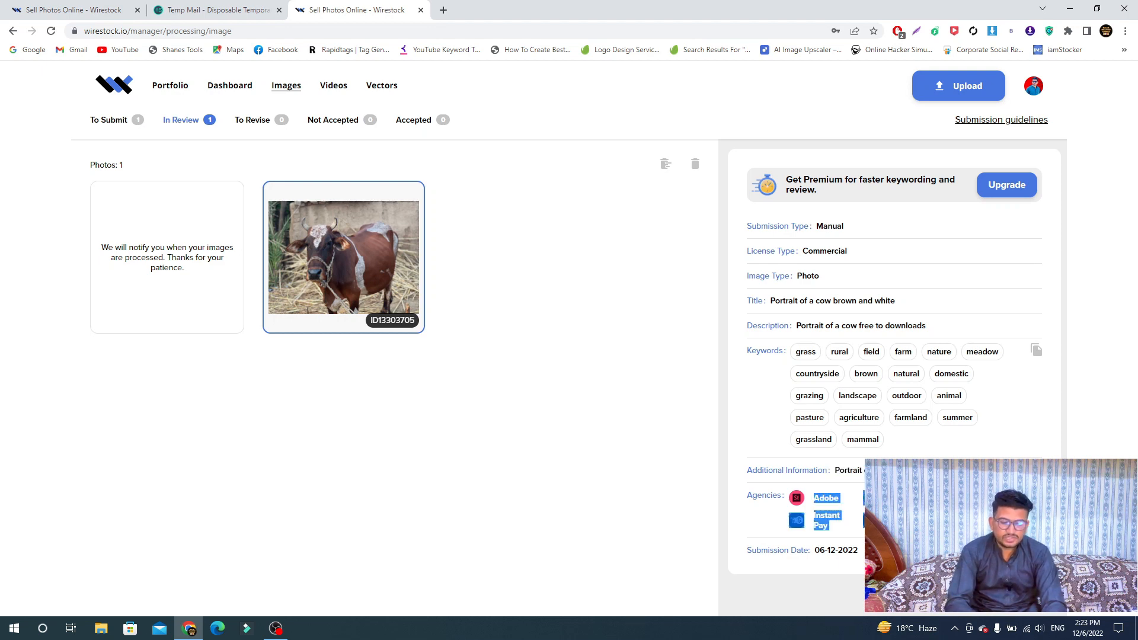
left_click(919, 528)
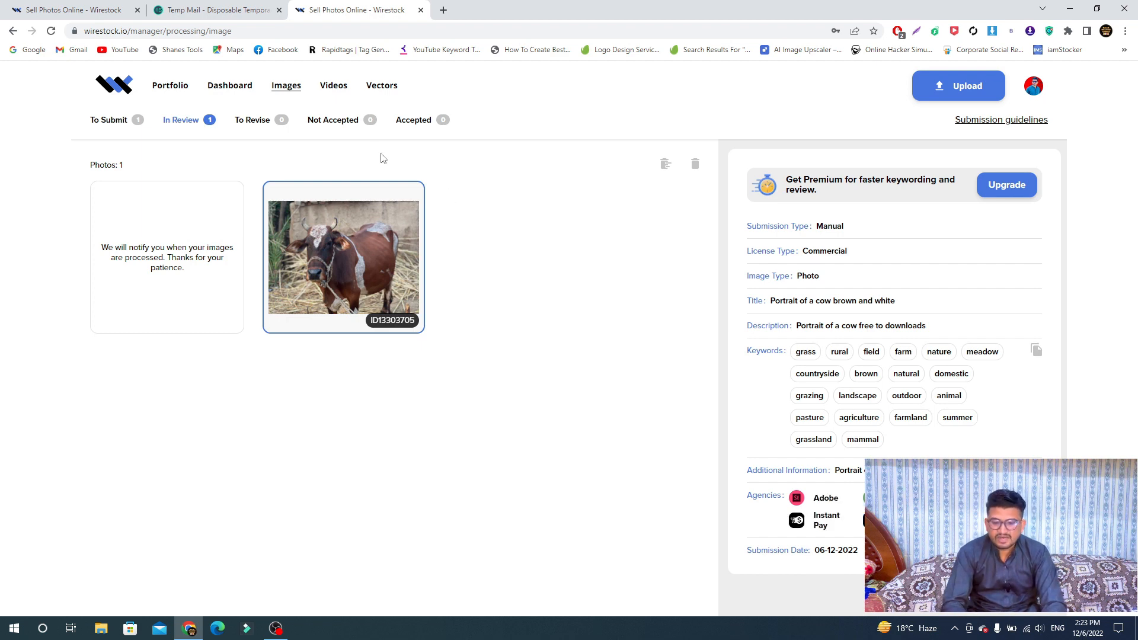
Upload the vector file "Alphabit SYN Golden & Green Design" from Adobe Stock New Data > April 2022 Data on drive F
left_click(336, 93)
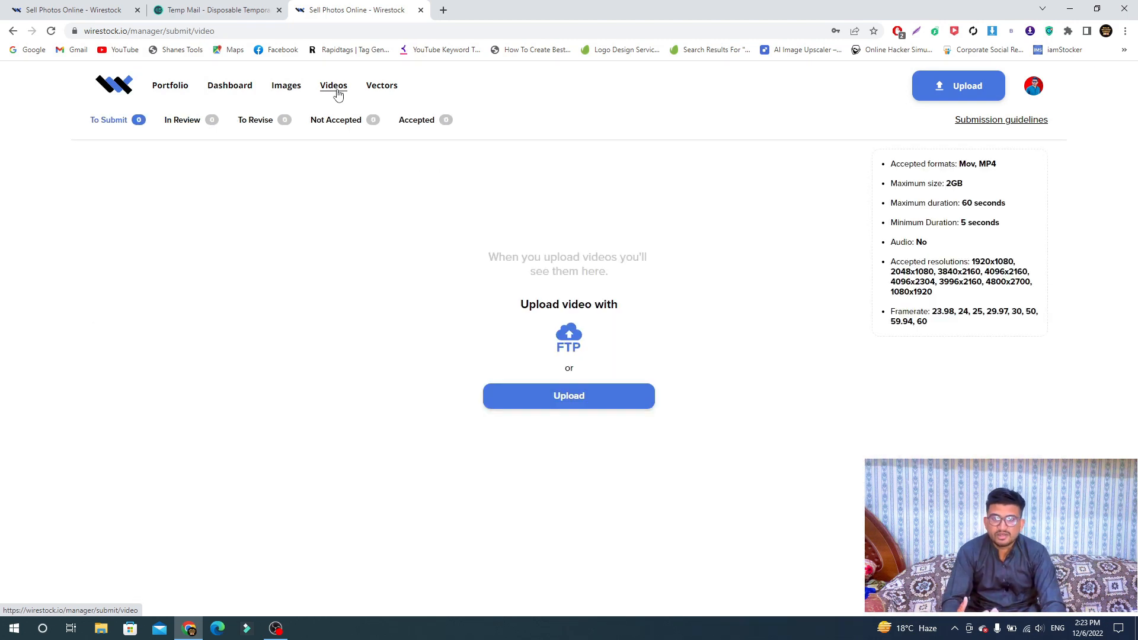
left_click(375, 90)
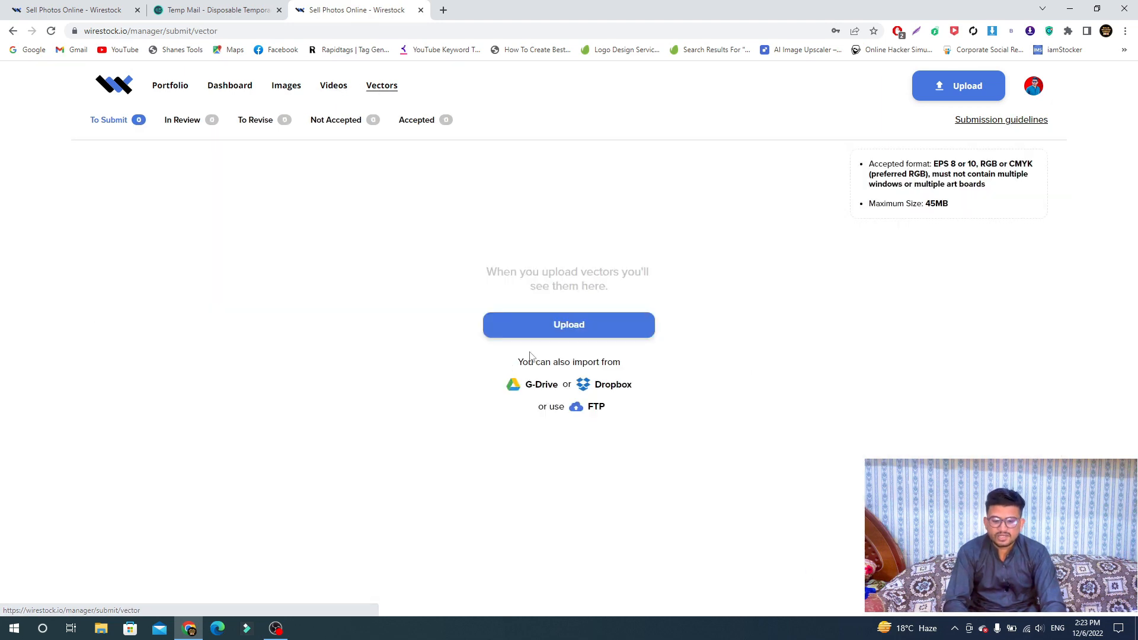
left_click(553, 324)
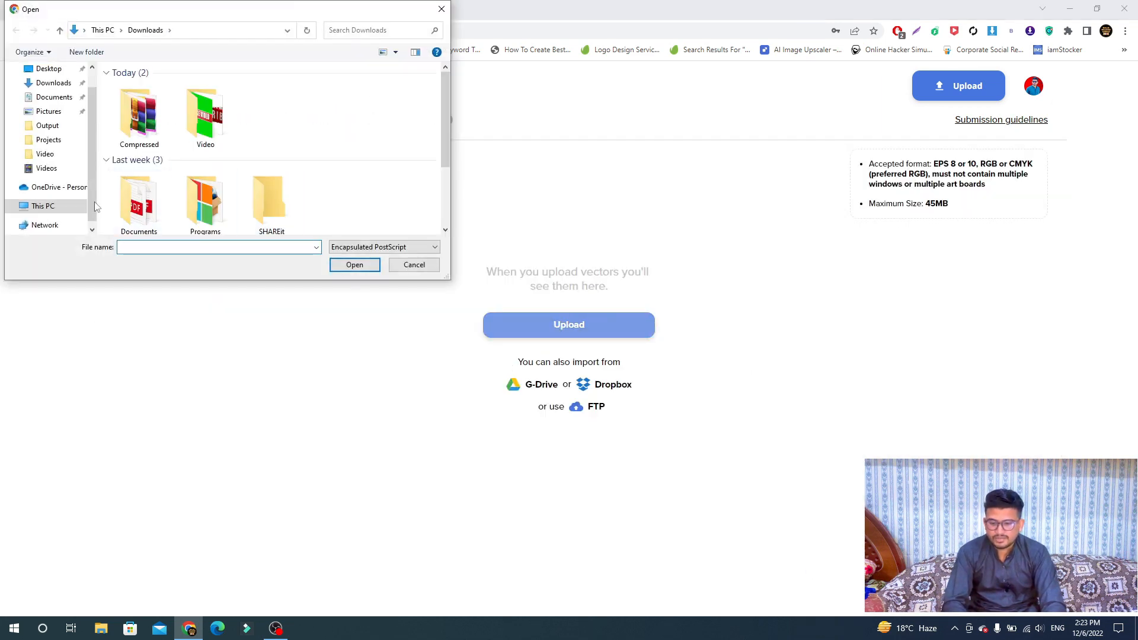
scroll(94, 189, "down", 1)
left_click(58, 194)
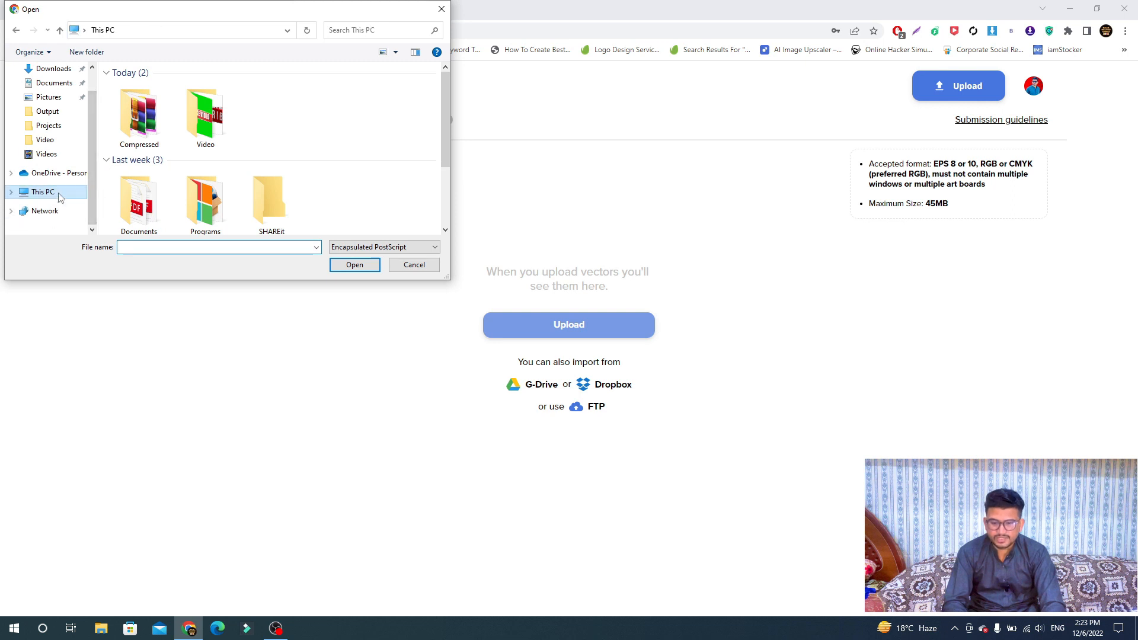
scroll(440, 132, "down", 2)
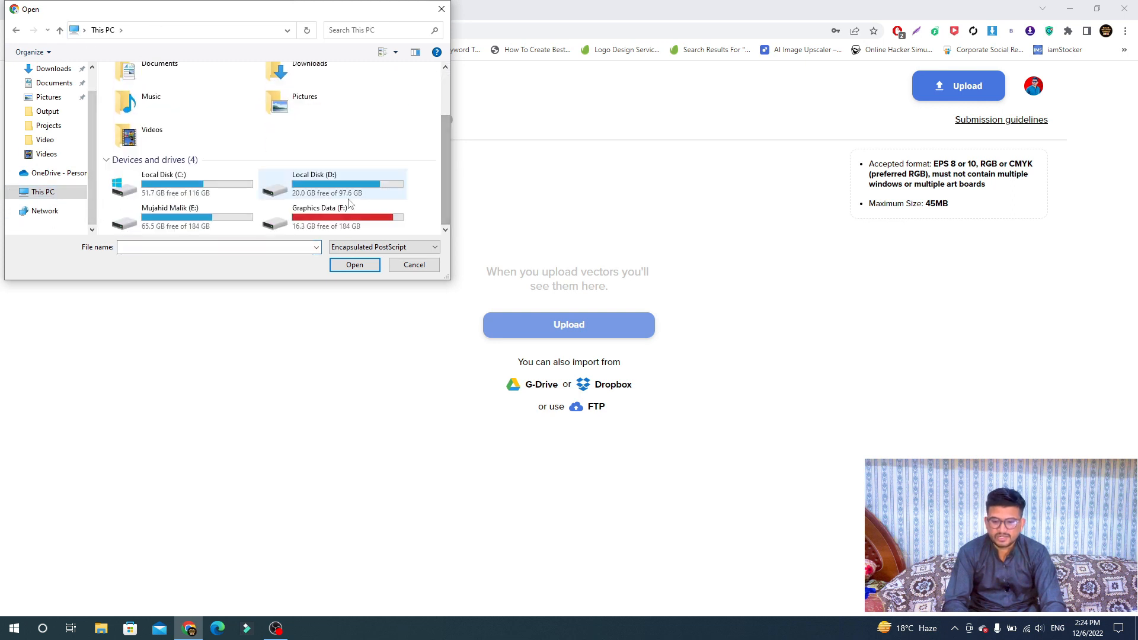
double_click(302, 217)
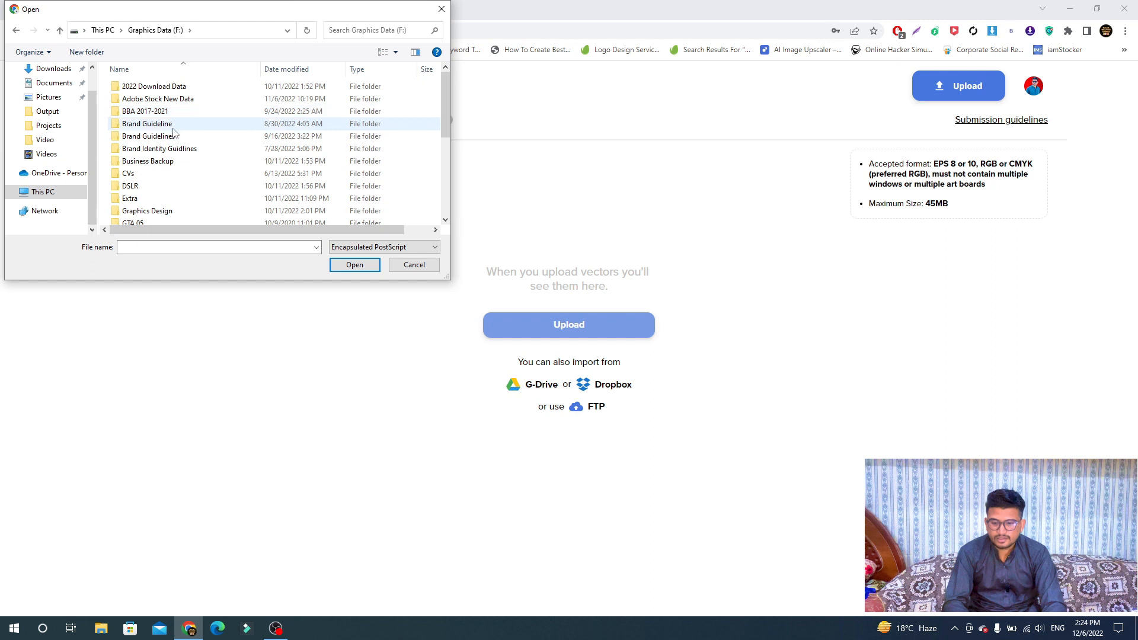
double_click(159, 99)
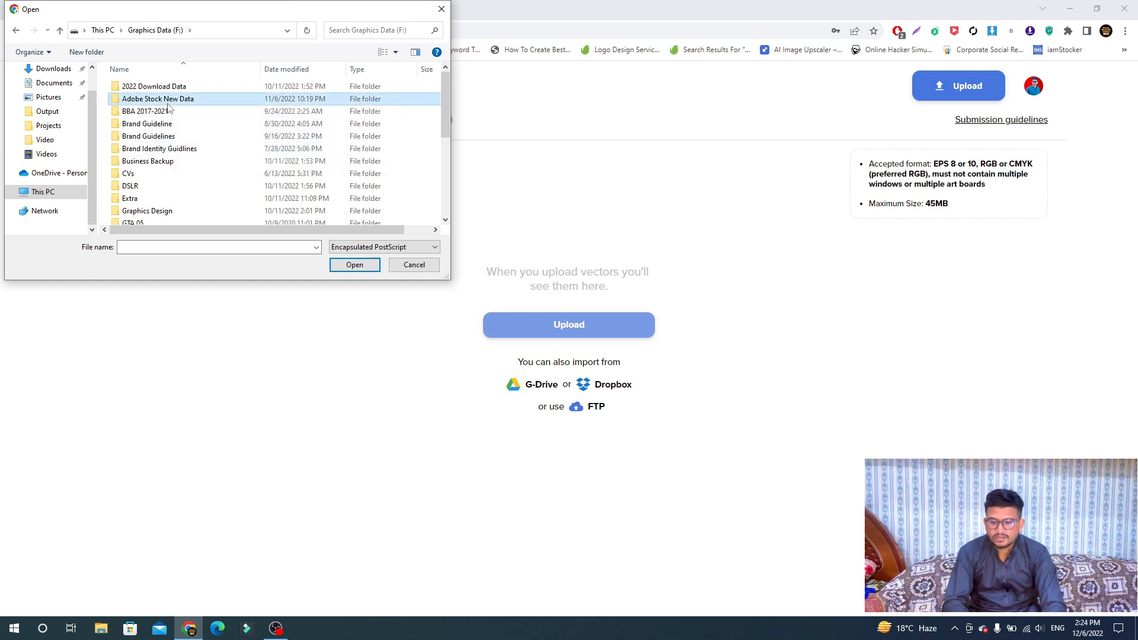
left_click(157, 116)
double_click(157, 118)
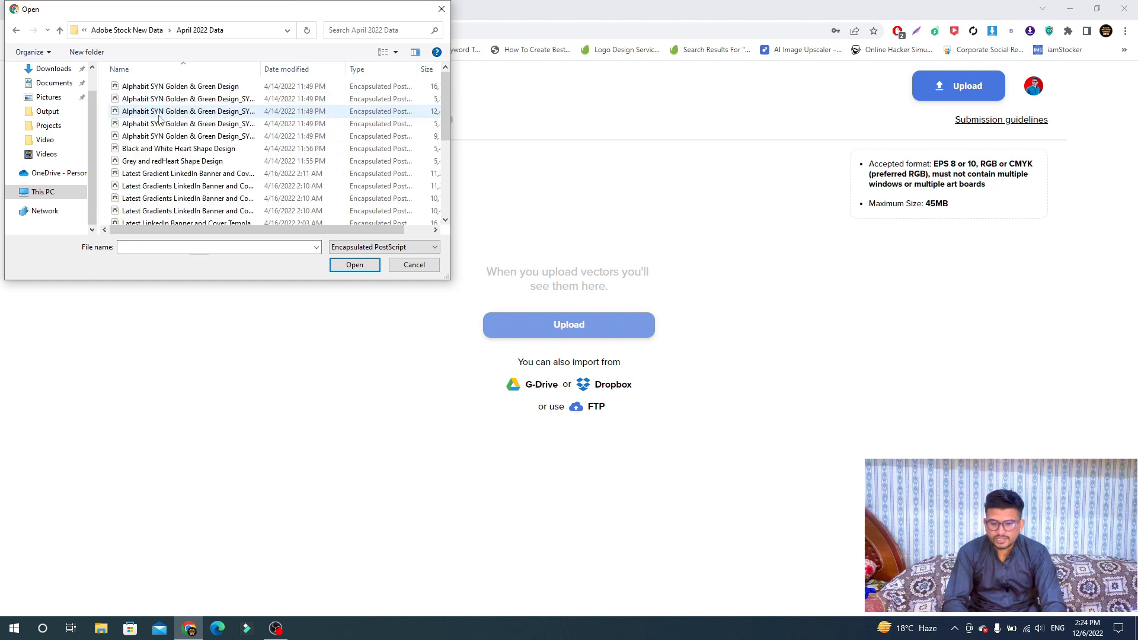
double_click(163, 89)
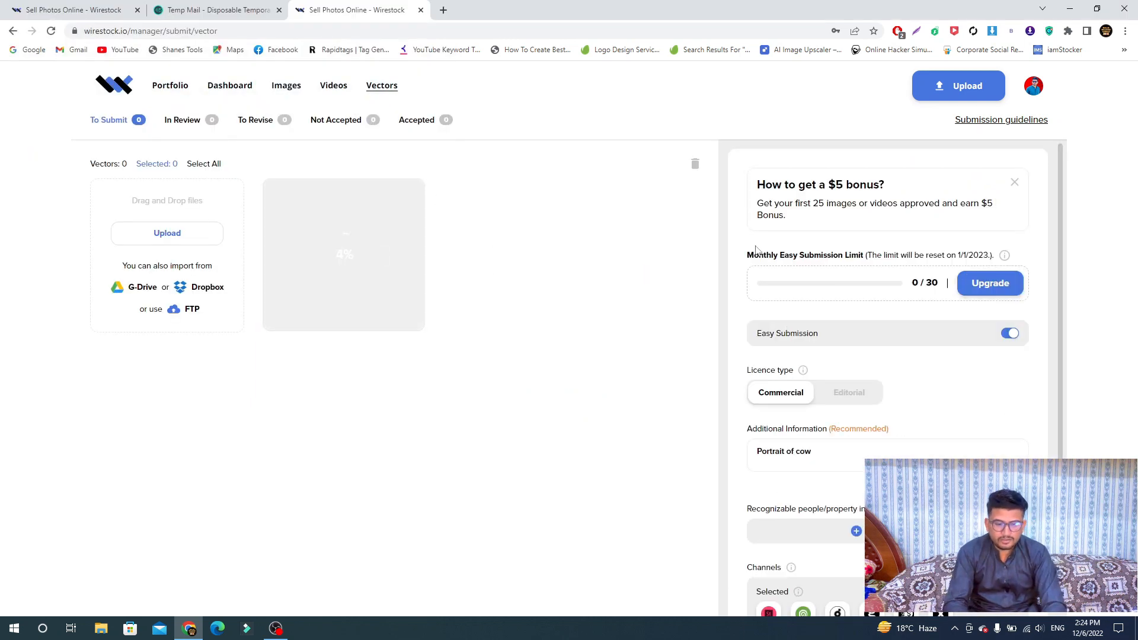
Turn off Easy Submission for the vector upload and clear the prefilled cow title and description
scroll(1061, 219, "down", 2)
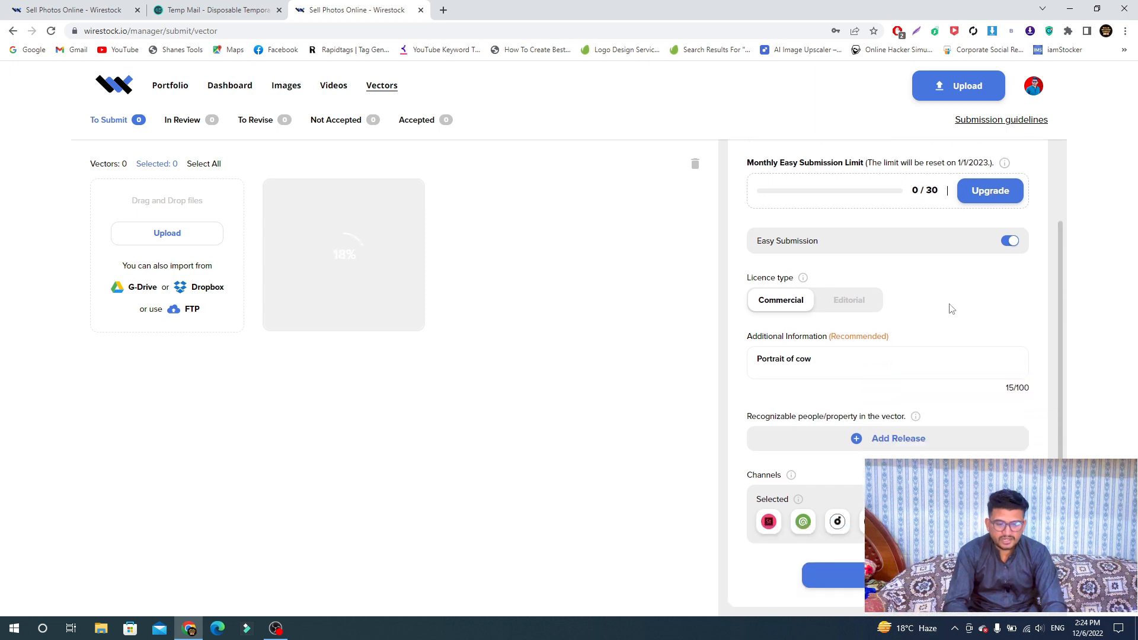
left_click(1011, 241)
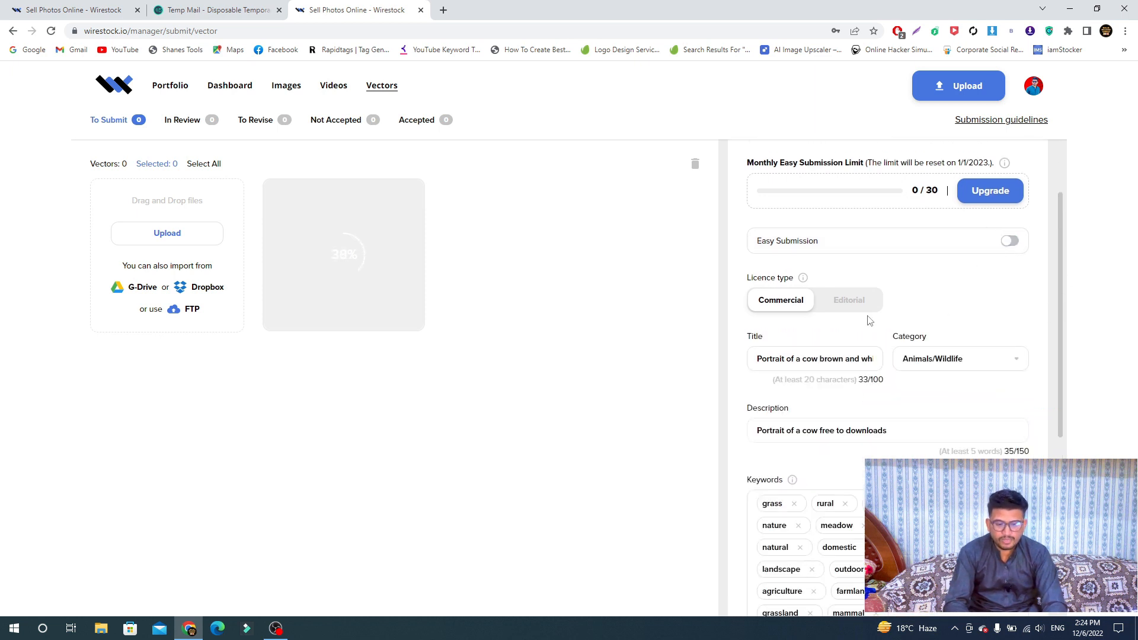
left_click(777, 360)
key("ctrl+a")
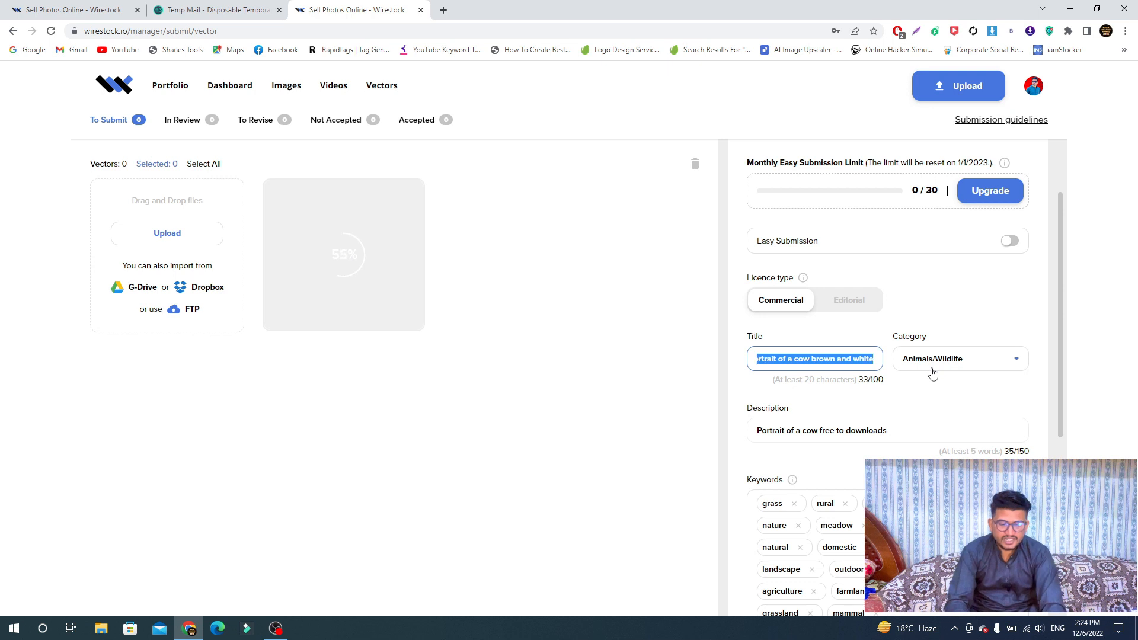
key("BackSpace")
left_click(882, 433)
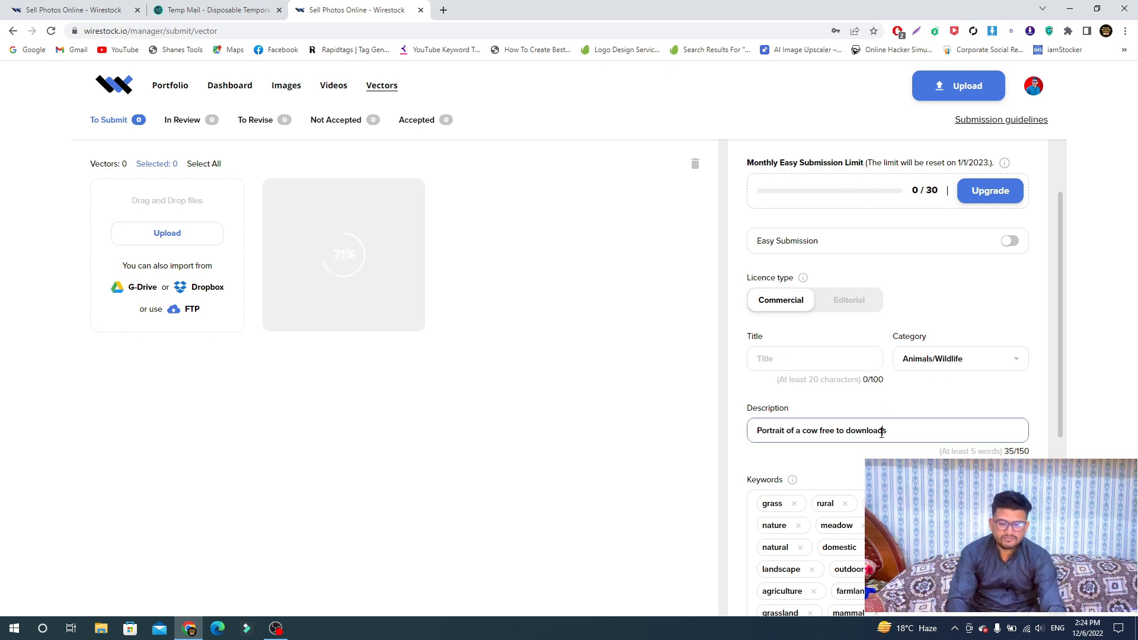
key("ctrl+a")
key("BackSpace")
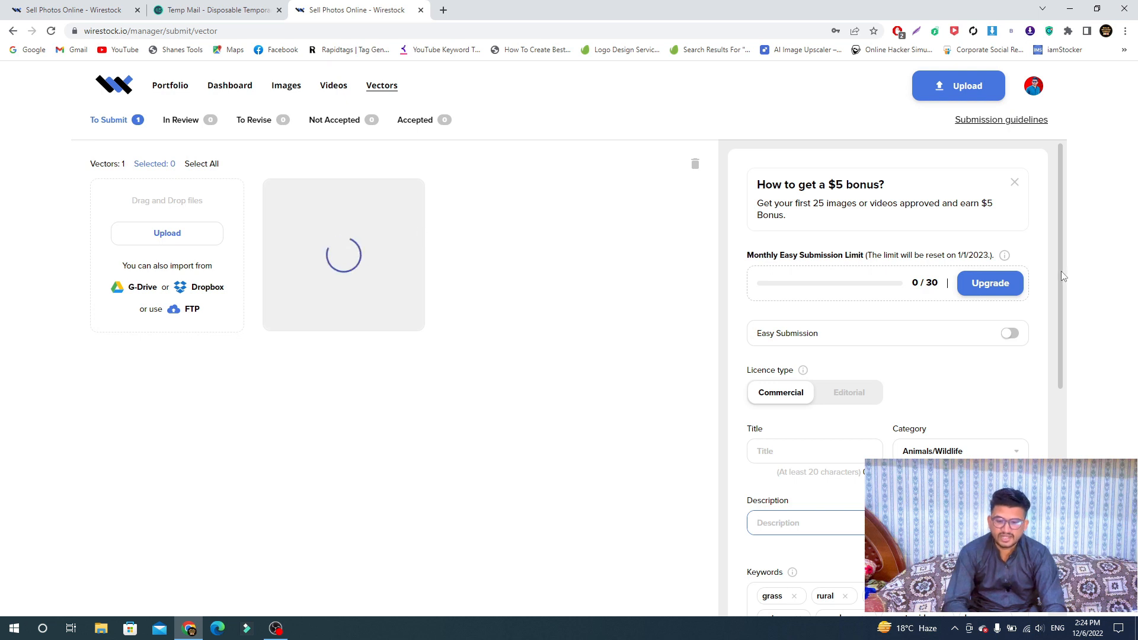
Select the uploaded vector, and check the vectors in review and the public portfolio
left_click_drag(1061, 271, 1056, 394)
left_click(413, 267)
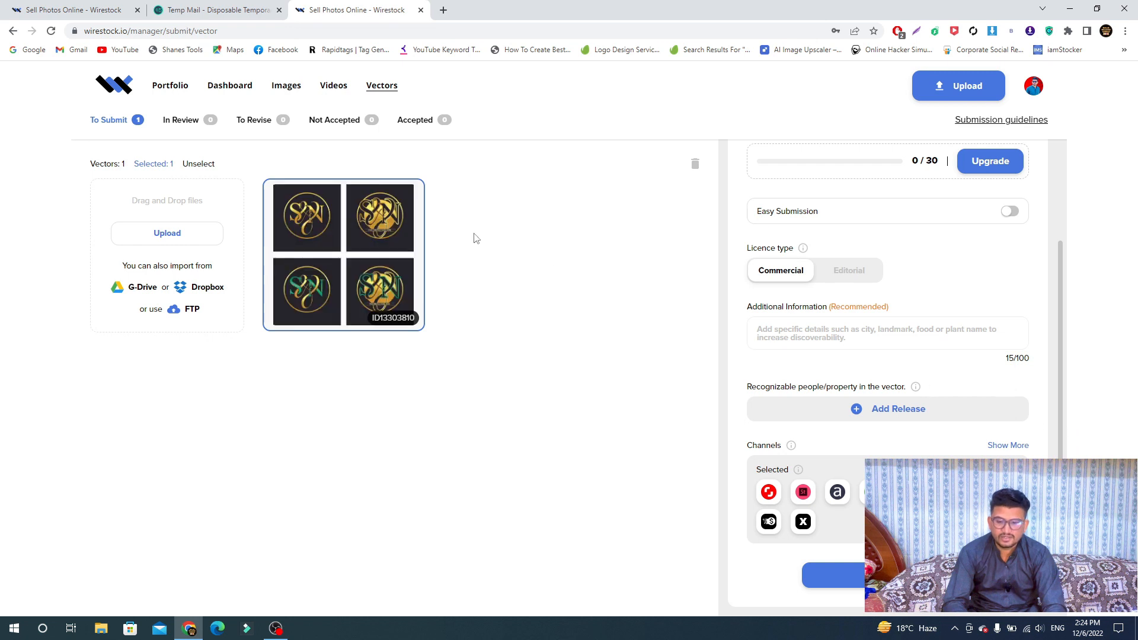
left_click(182, 127)
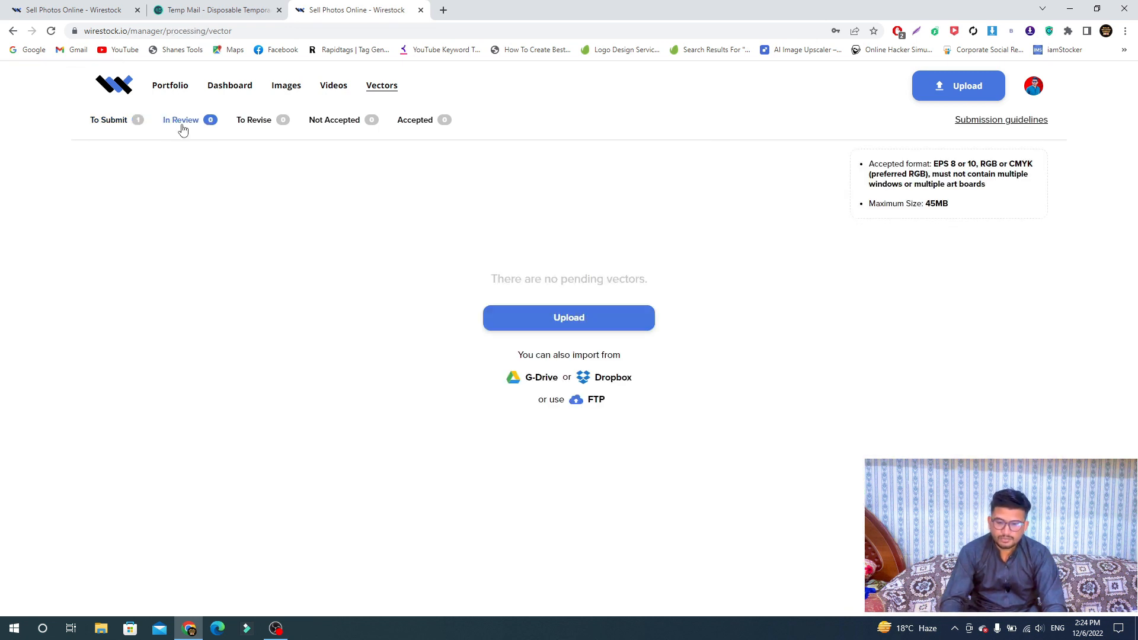
left_click(172, 89)
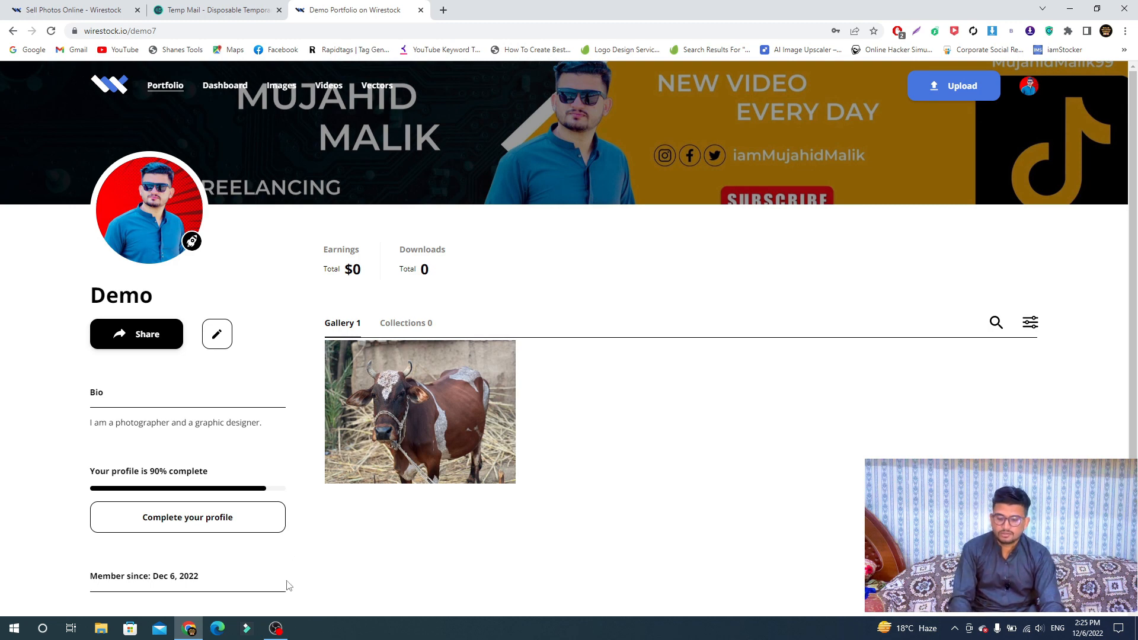
left_click(276, 628)
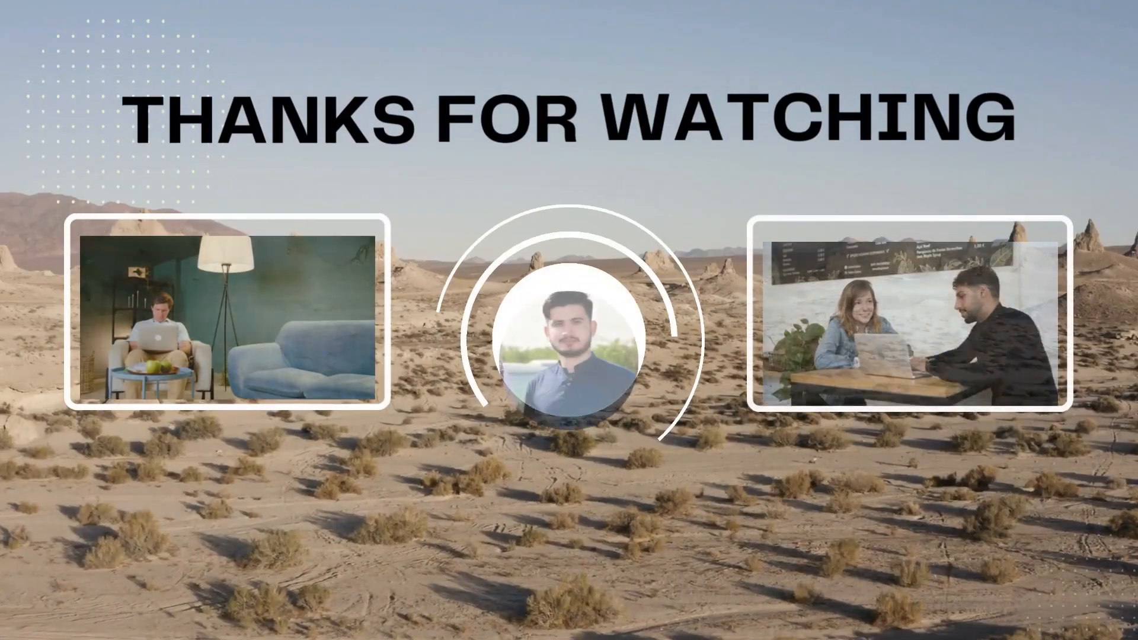